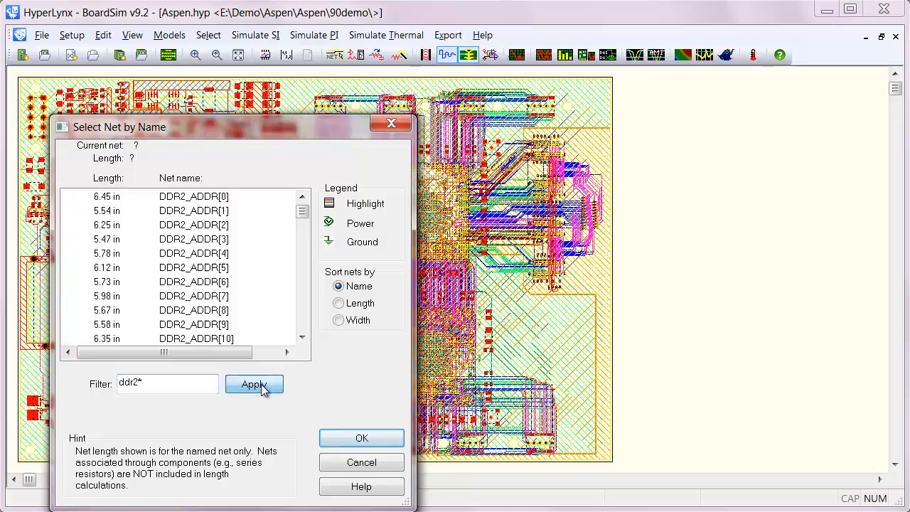
- Select the nets DDR2_DATA[0] through DDR2_DATA[7] in the filtered net list
left_click_drag(302, 211, 304, 242)
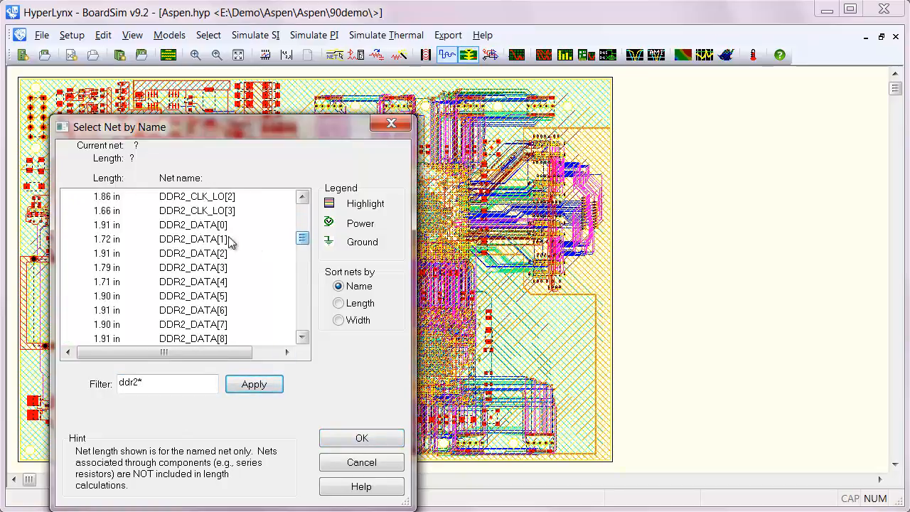
left_click(199, 224)
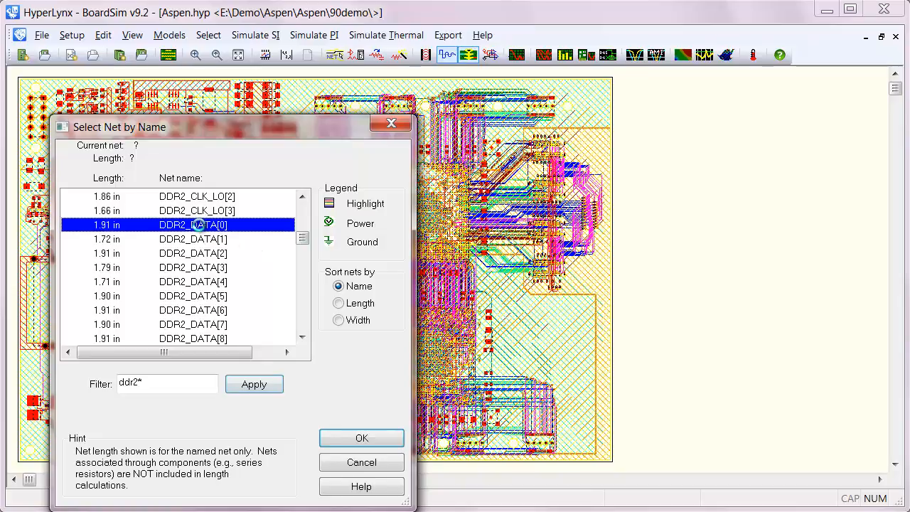
left_click(199, 225)
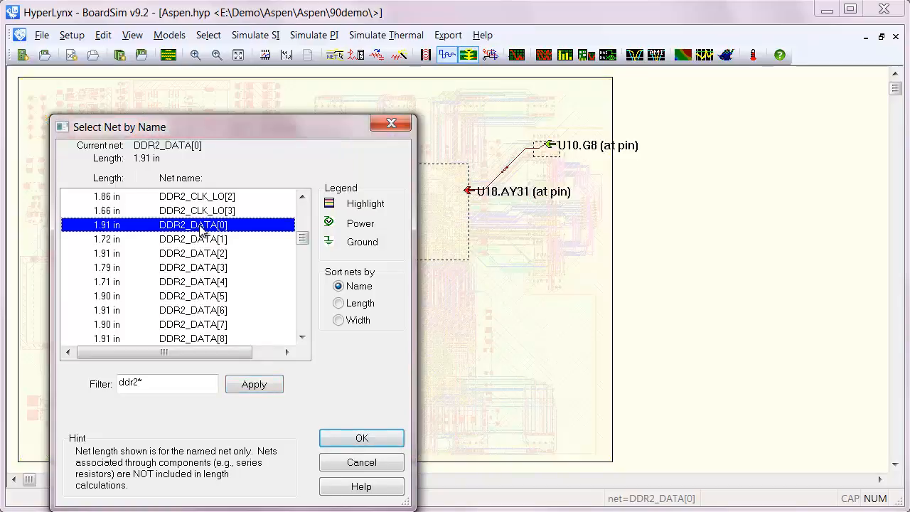
left_click(205, 324, "shift")
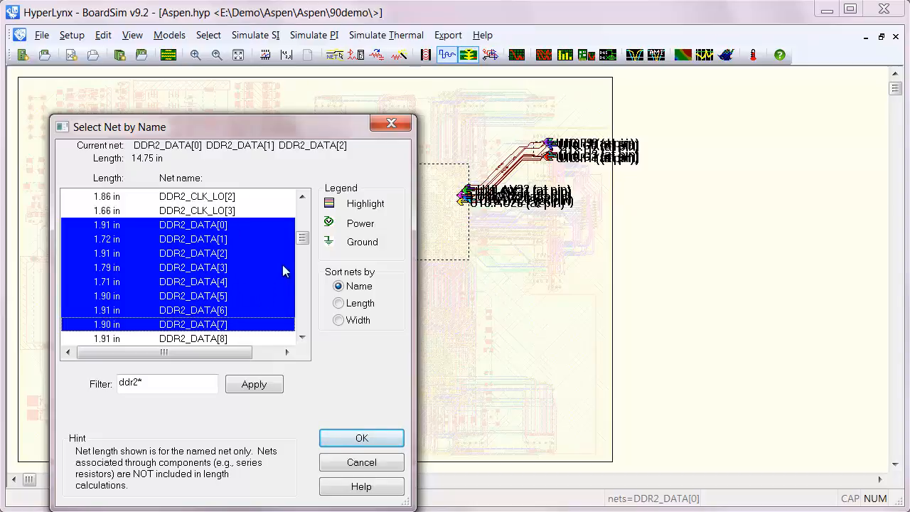
- Add DDR2_UPPER_DATA_STROBE_HI[0] and DDR2_UPPER_DATA_STROBE_LO[0] to the net selection and accept it
left_click_drag(302, 238, 302, 322)
left_click_drag(416, 473, 509, 473)
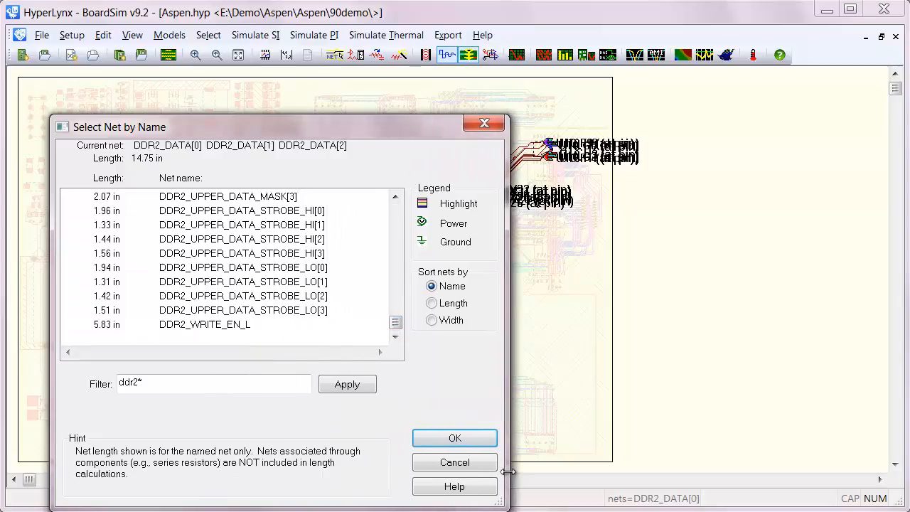
left_click(260, 213)
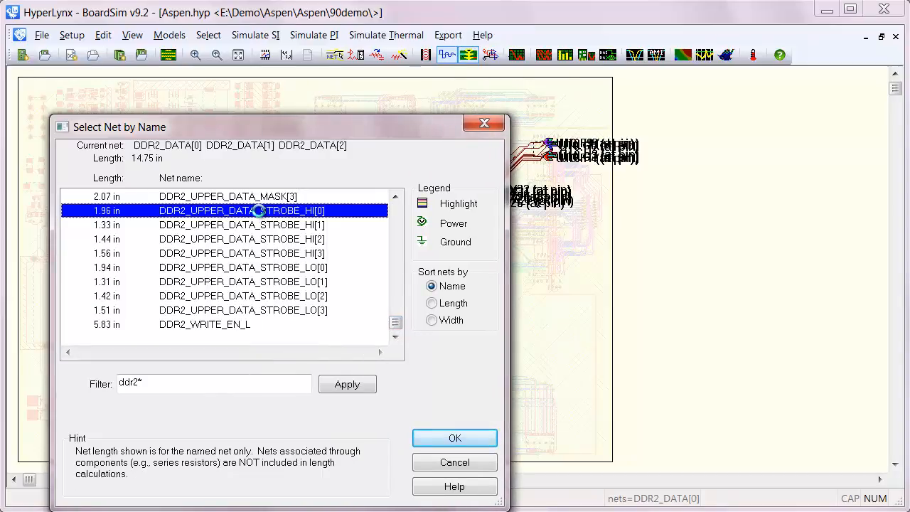
left_click(263, 268, "ctrl")
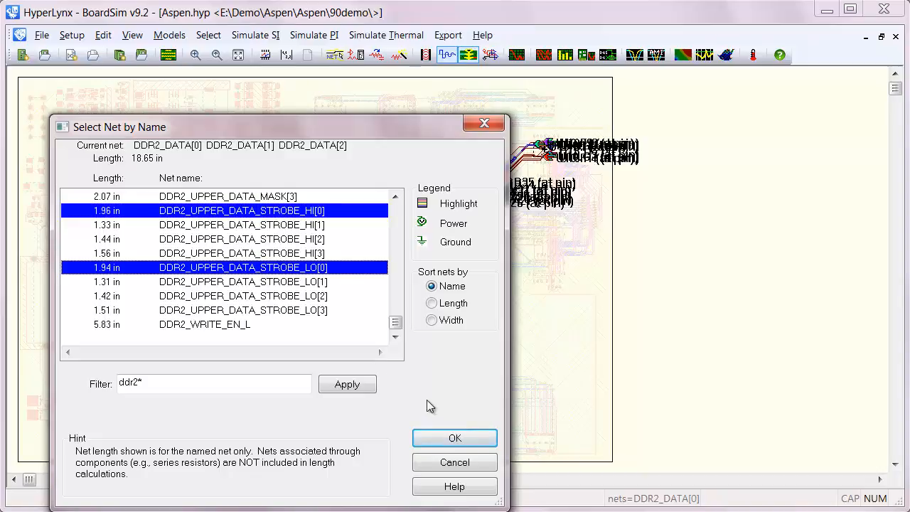
left_click(452, 439)
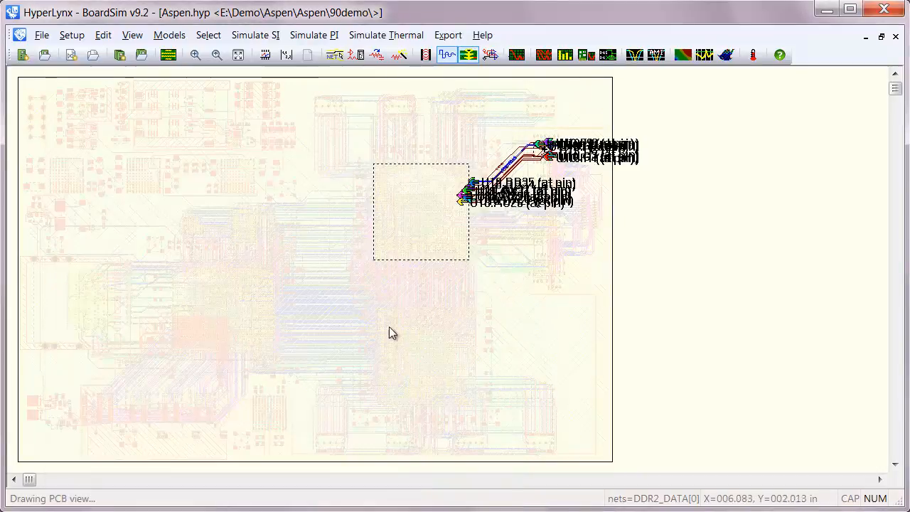
- Inspect the selected nets on the board and review the geometric coupling thresholds, leaving the settings unsaved
left_click(195, 55)
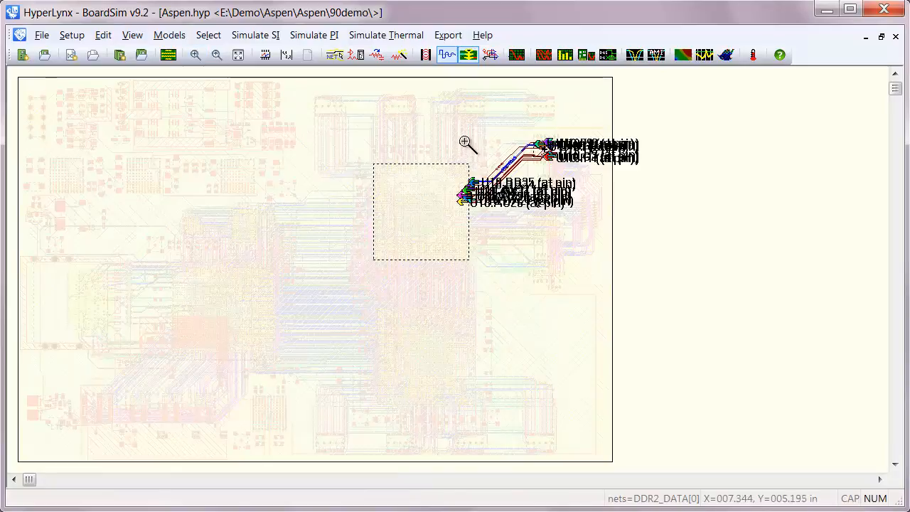
left_click_drag(453, 129, 585, 227)
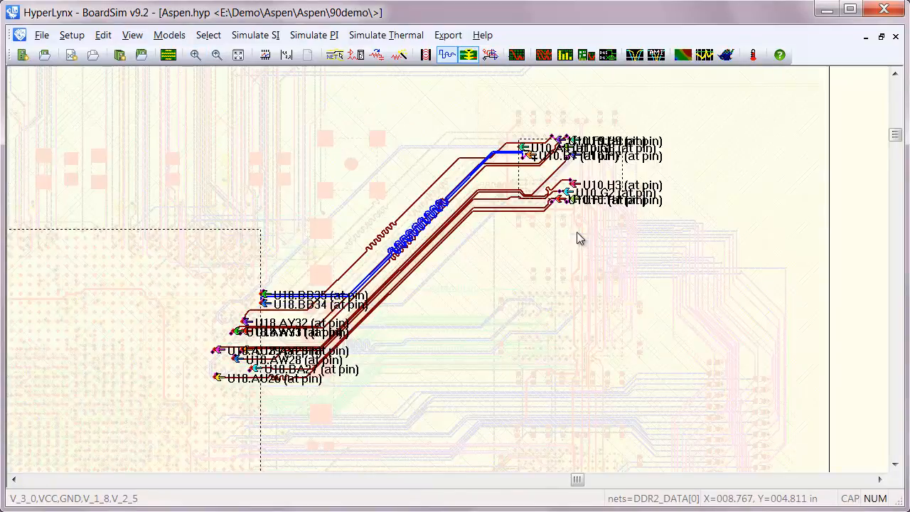
scroll(431, 248, "up", 3)
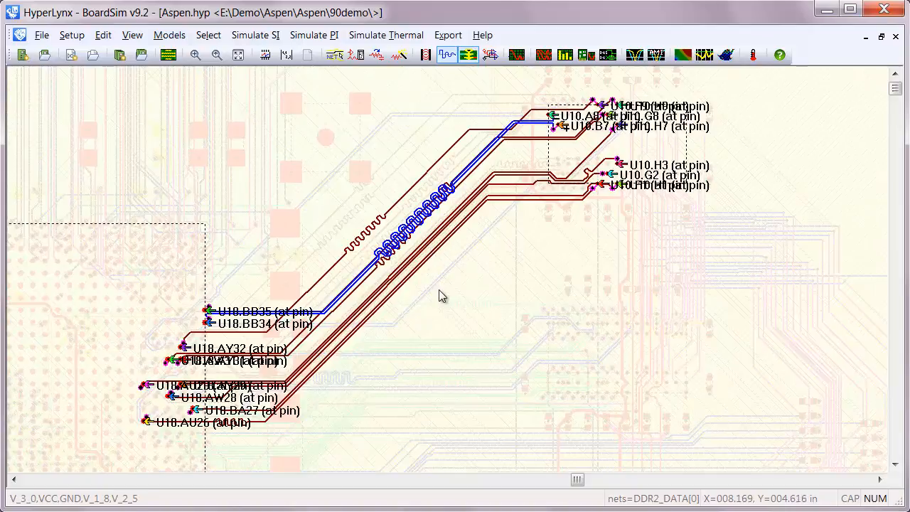
left_click(71, 36)
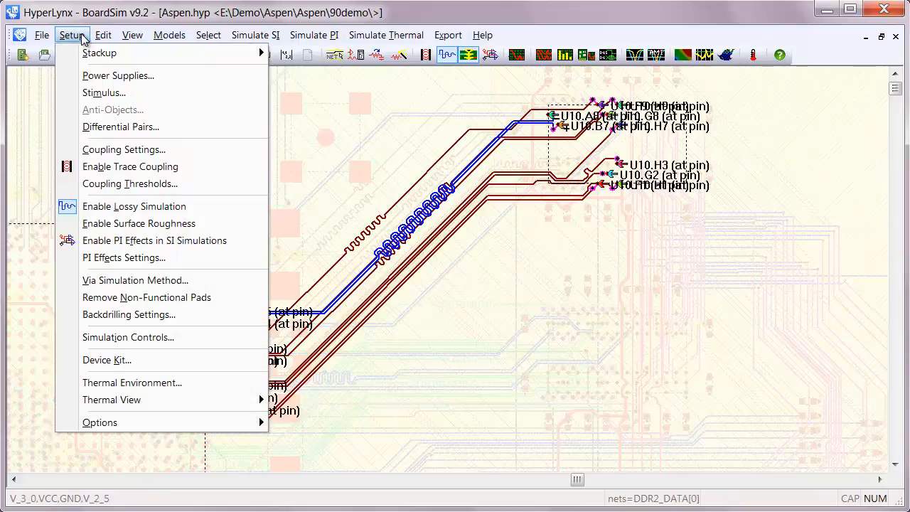
left_click(139, 186)
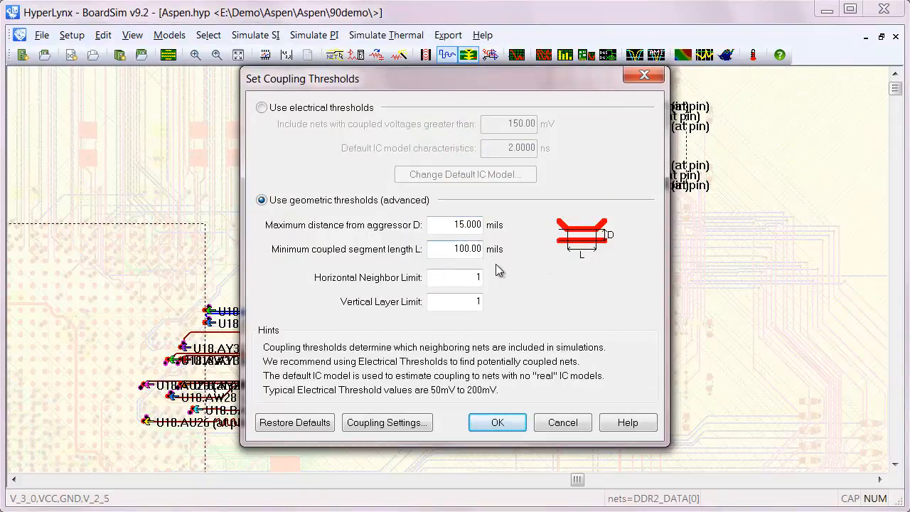
left_click(560, 423)
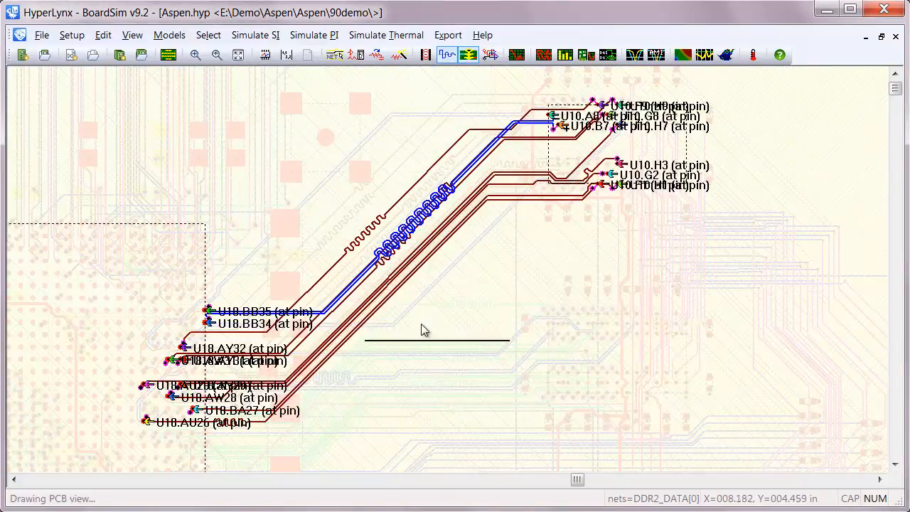
- View the field-solver output for the DDR2_DATA[3] trace segment, plot region 2 in propagation mode 3(+++), and close it
scroll(410, 276, "up", 2)
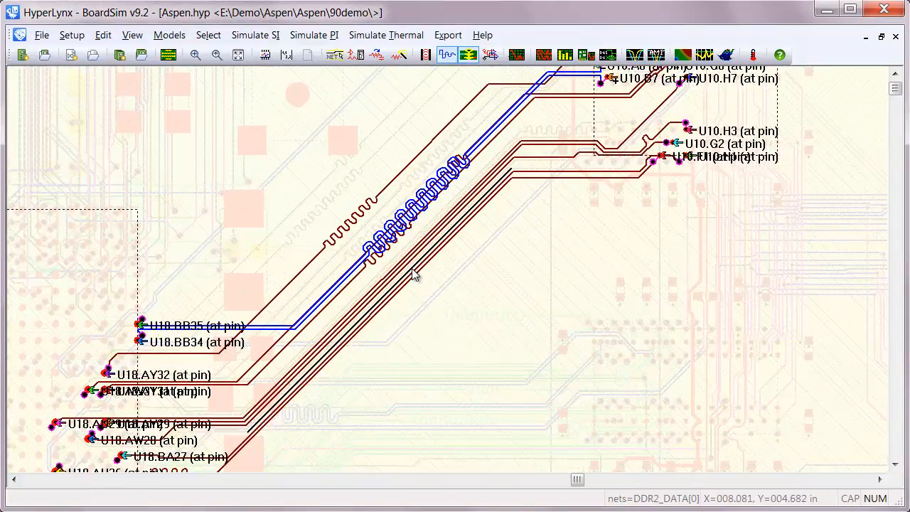
right_click(404, 267)
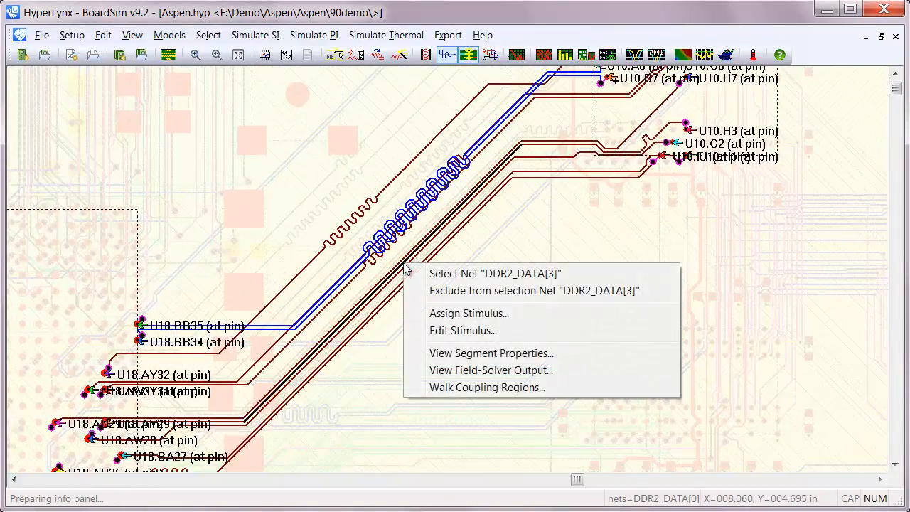
left_click(467, 370)
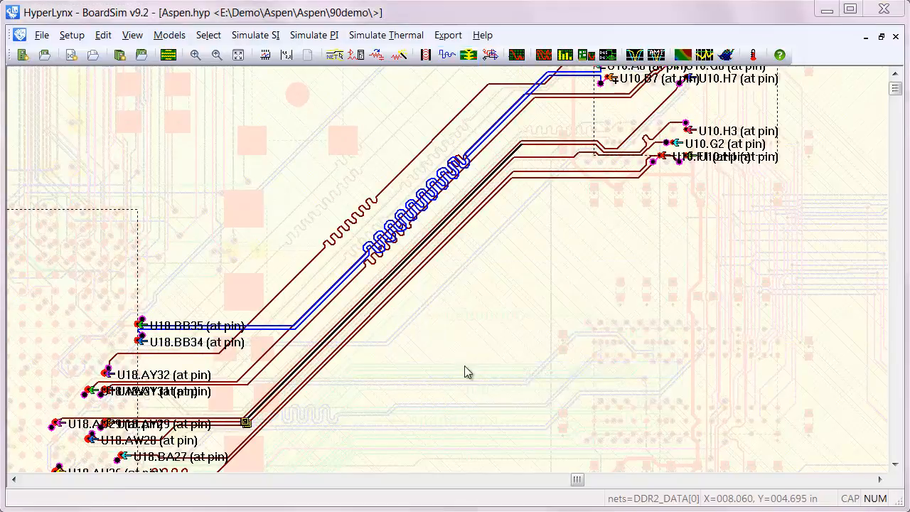
left_click(287, 428)
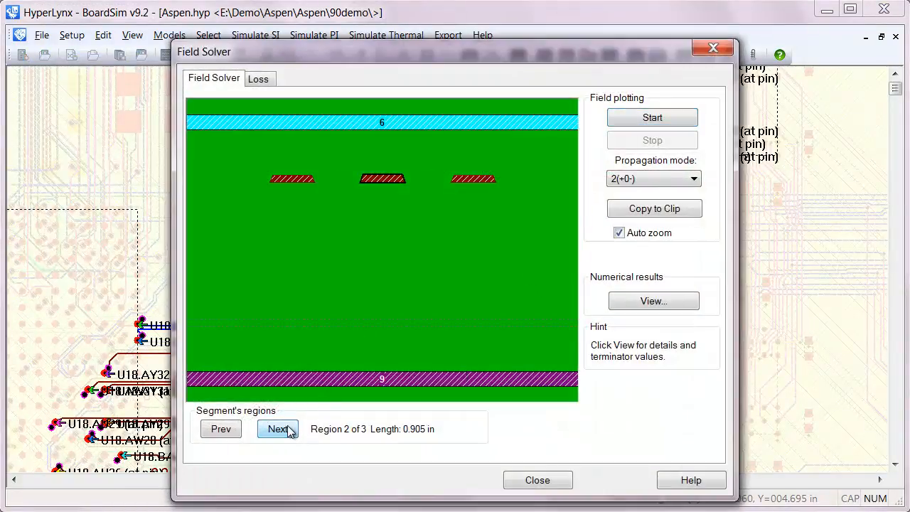
left_click(658, 179)
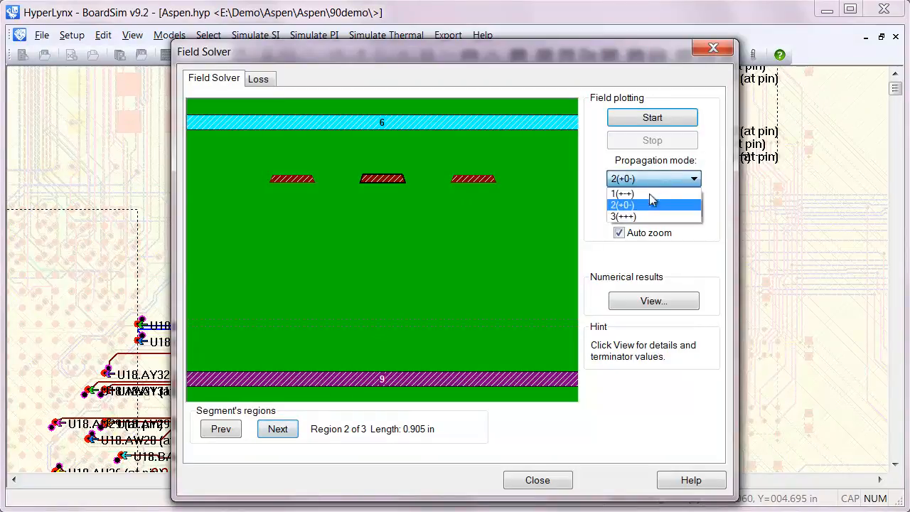
left_click(648, 212)
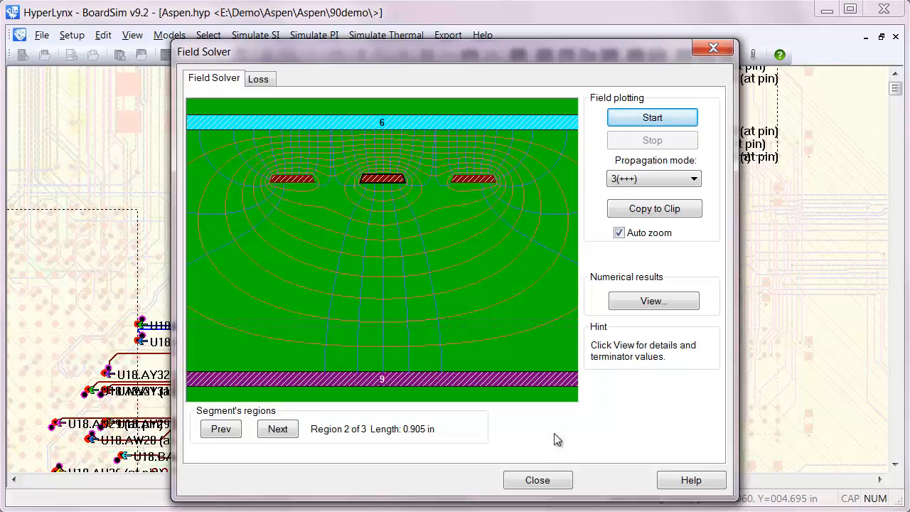
left_click(537, 481)
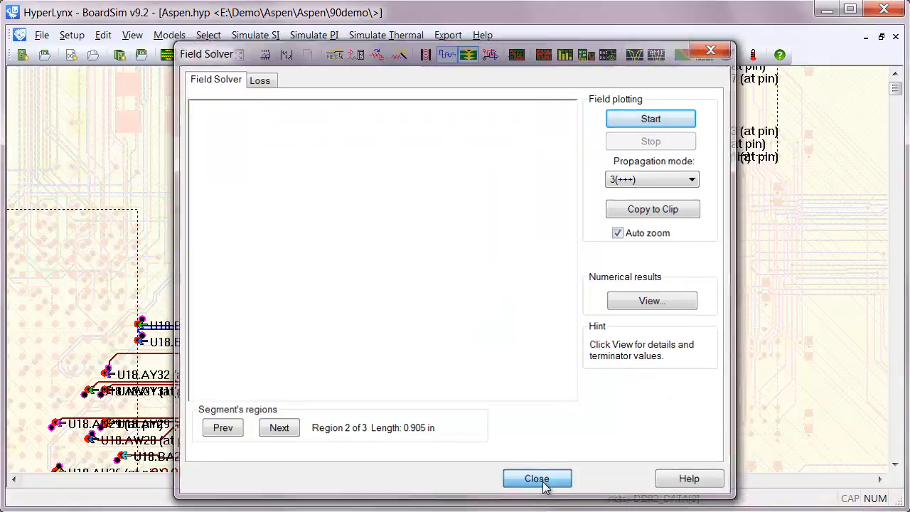
- Turn on trace coupling to inspect the neighboring coupled nets and turn it off again
left_click(425, 54)
left_click(425, 55)
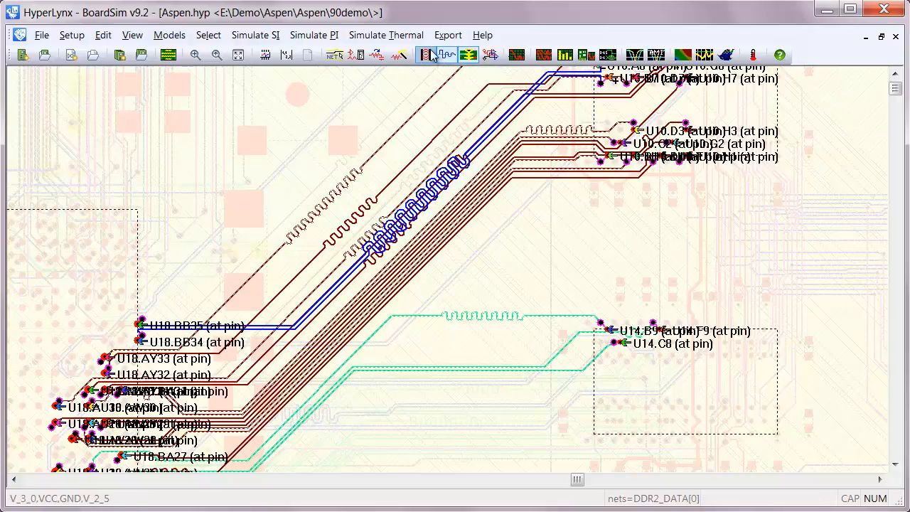
left_click(428, 54)
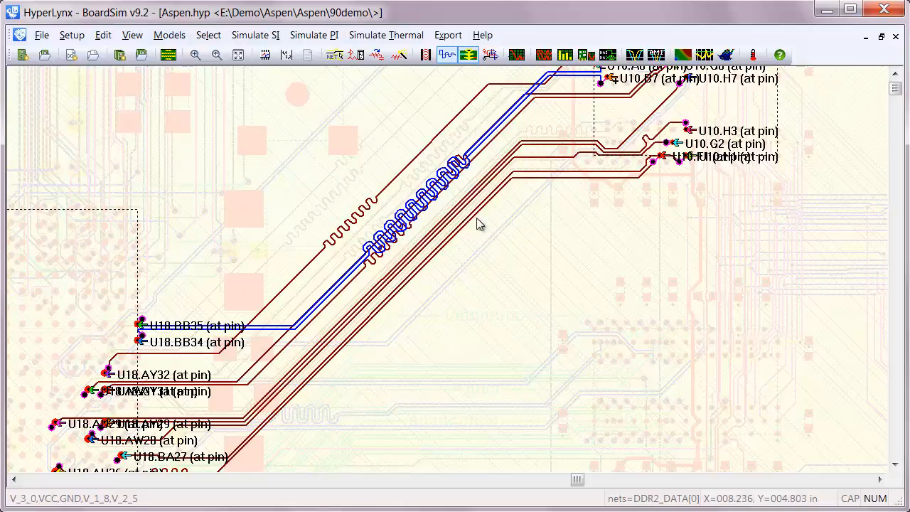
- In the assigned models table, set the I/O buffer direction of U18.BB34 to Output and U18.BB35 to Output Inverted
left_click(166, 37)
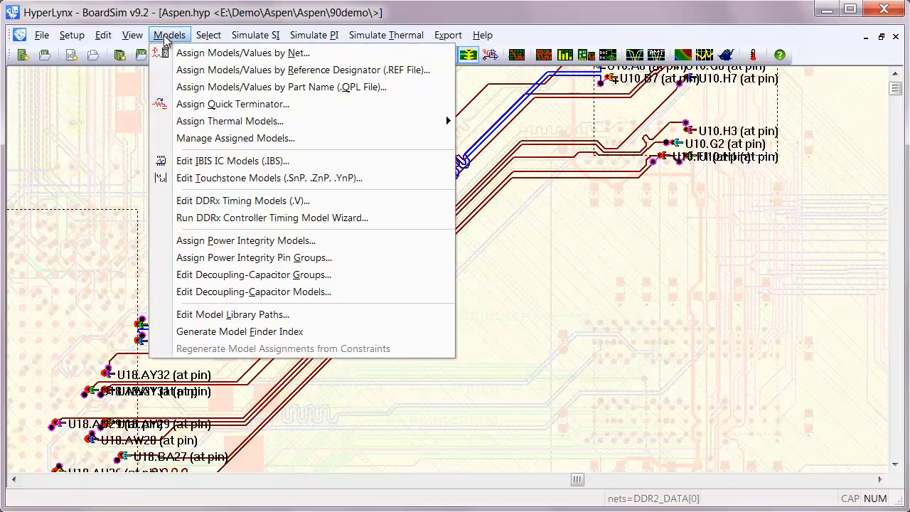
left_click(245, 139)
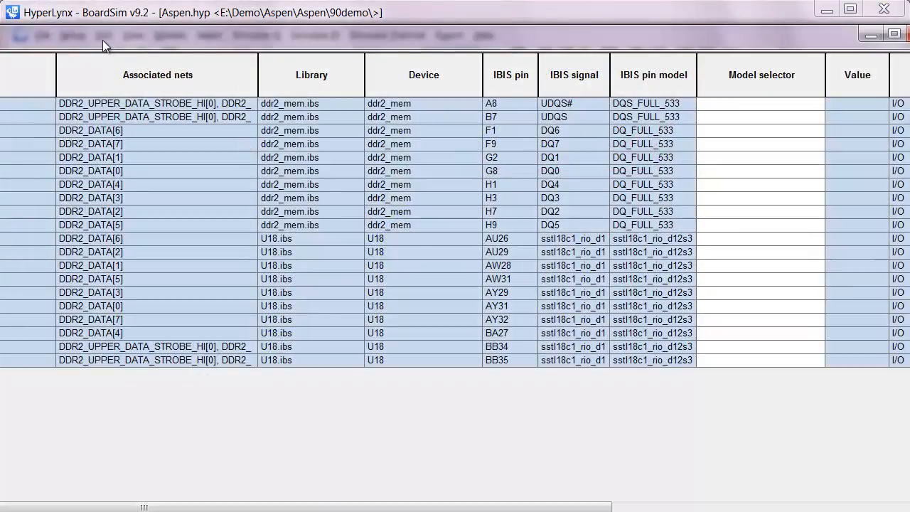
left_click_drag(105, 41, 482, 29)
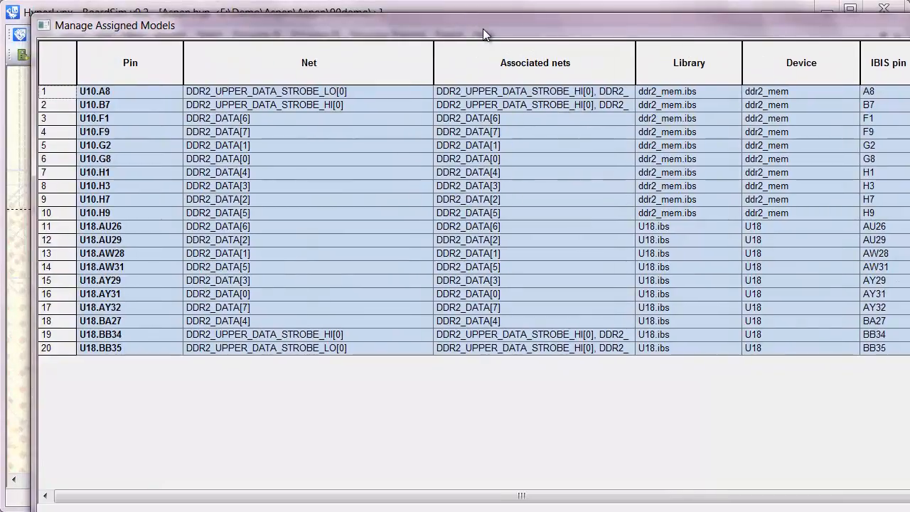
left_click_drag(482, 28, 81, 30)
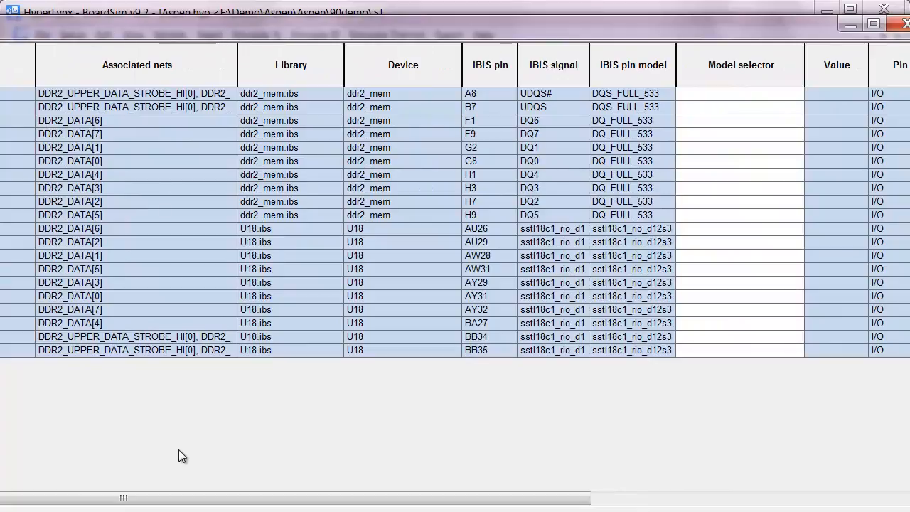
left_click_drag(203, 497, 522, 496)
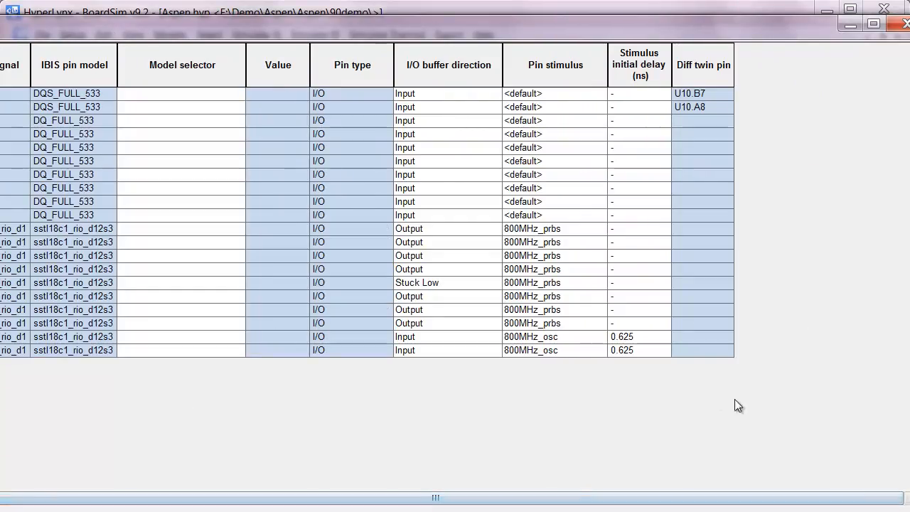
left_click_drag(358, 31, 495, 74)
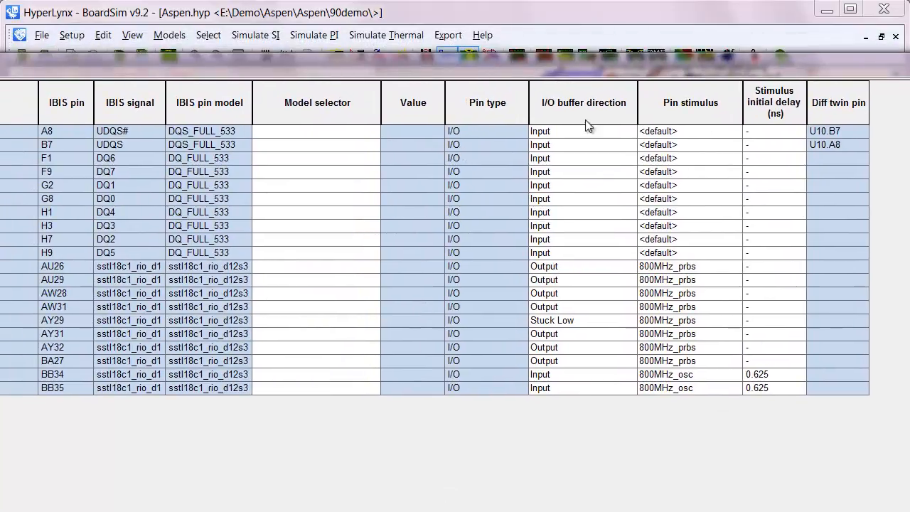
left_click(579, 380)
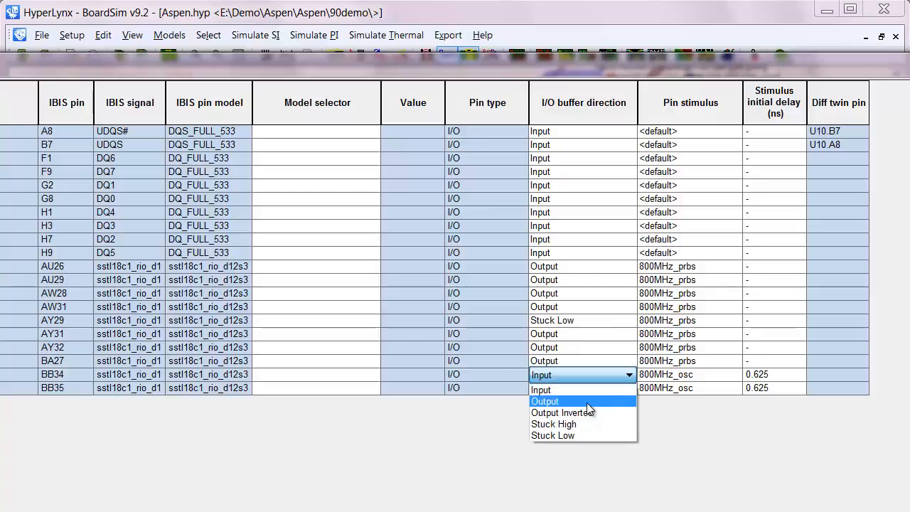
left_click(586, 401)
left_click(591, 389)
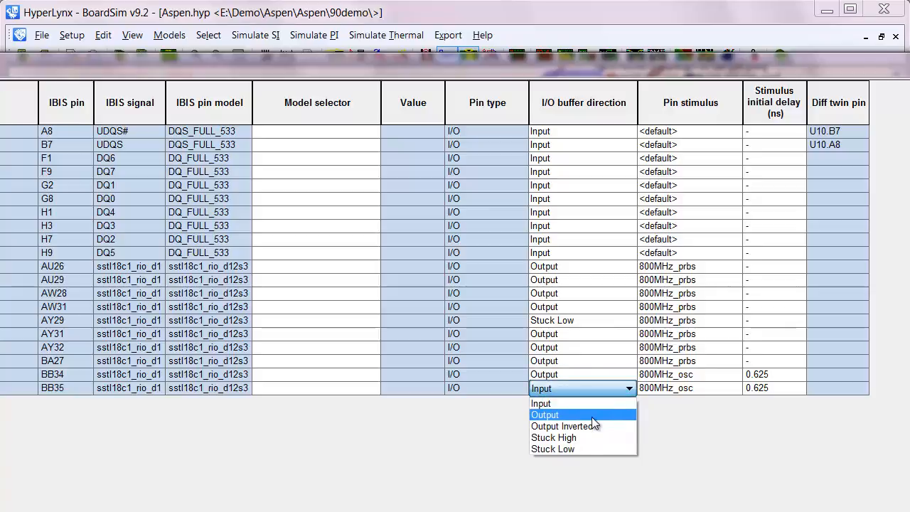
left_click(592, 424)
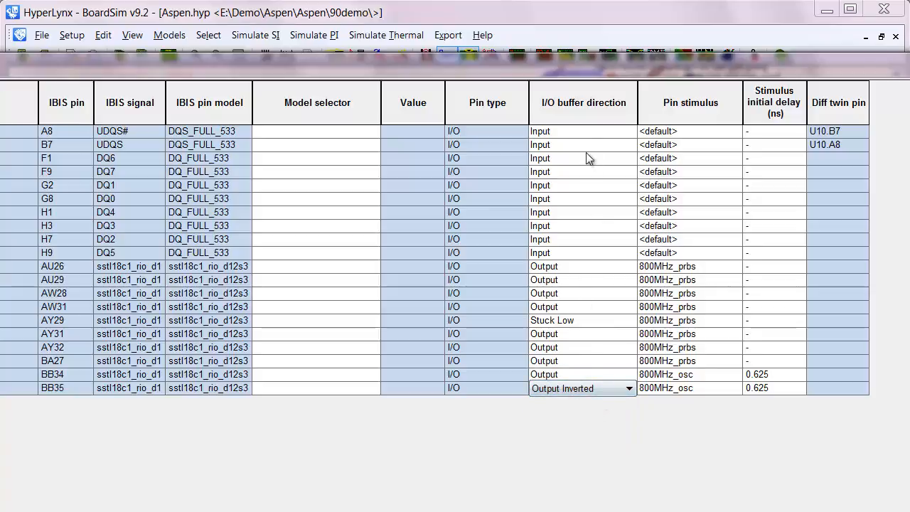
left_click_drag(586, 139, 590, 258)
left_click(590, 131)
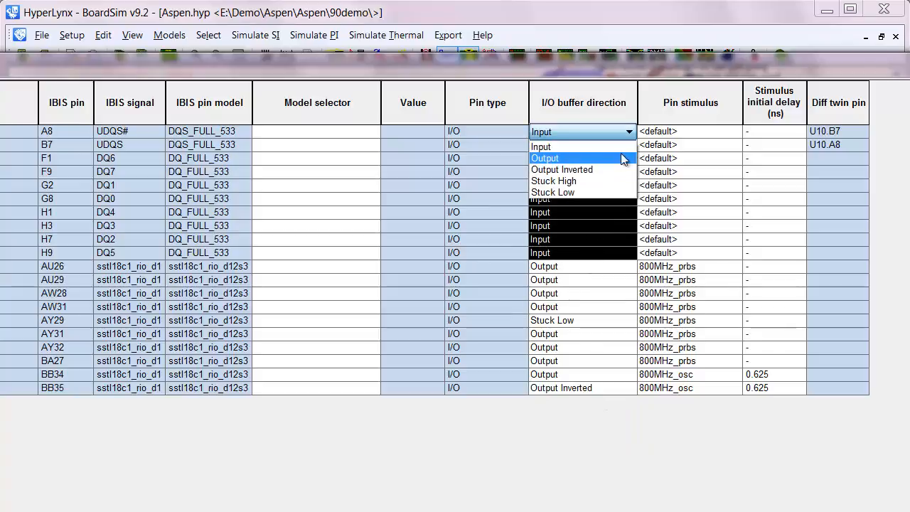
left_click(608, 145)
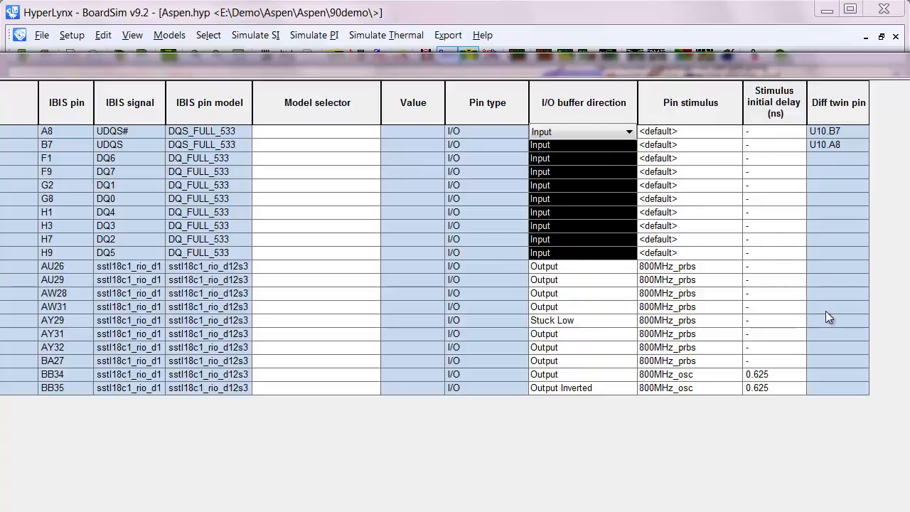
left_click(776, 266)
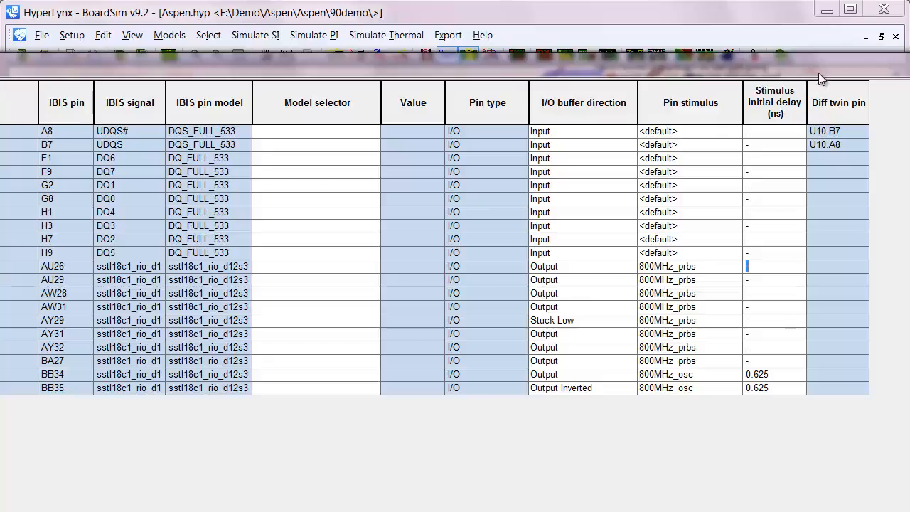
- Close the assigned models table and run an interactive simulation of the selected nets with per-net/pin stimulus
left_click_drag(825, 69, 581, 85)
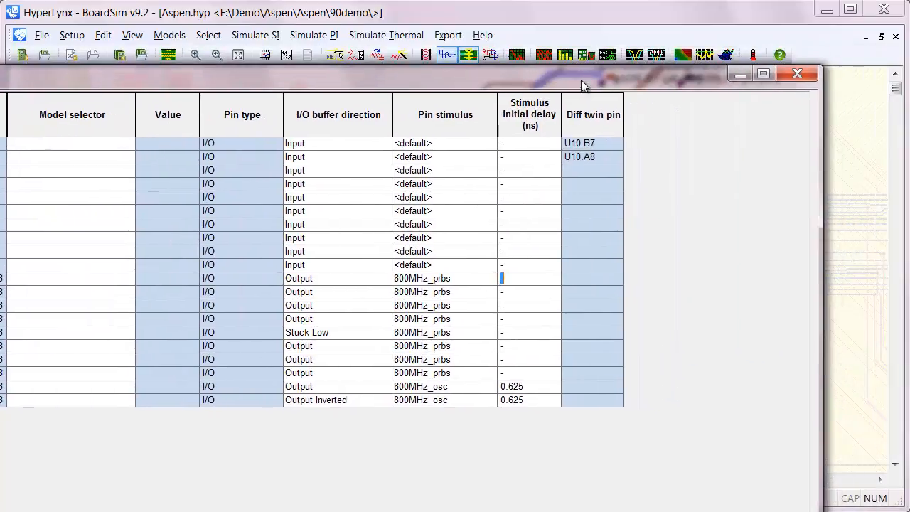
left_click(797, 73)
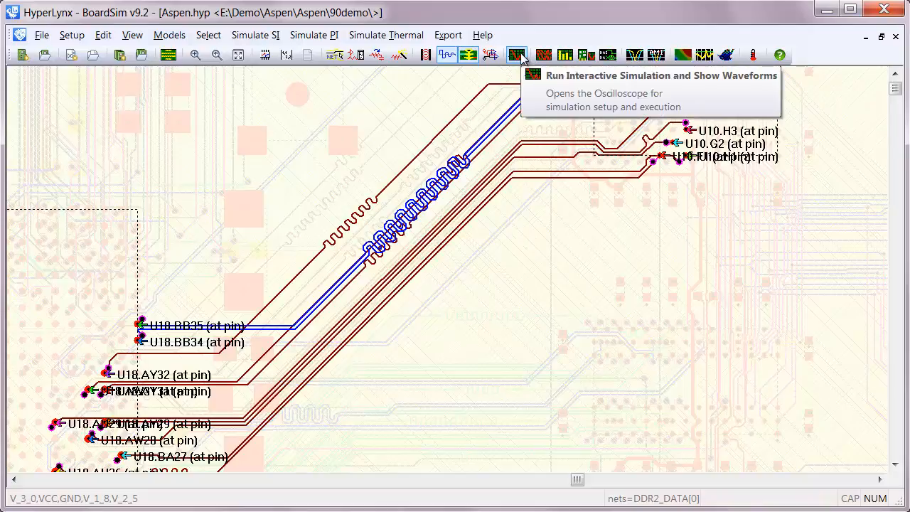
left_click(516, 54)
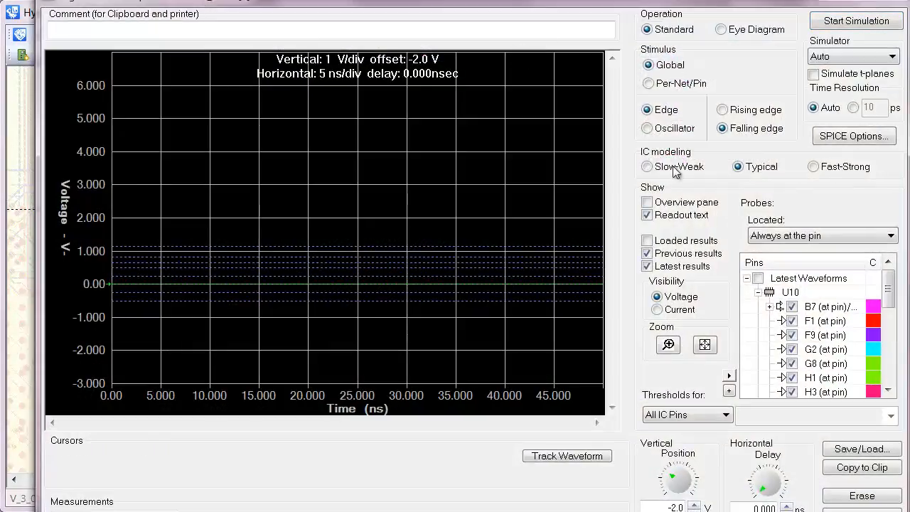
left_click(648, 83)
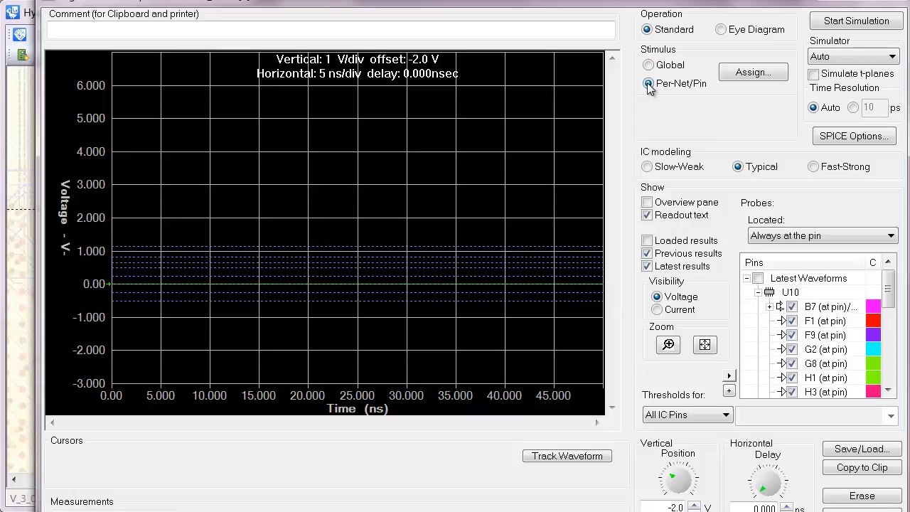
left_click_drag(685, 0, 688, 44)
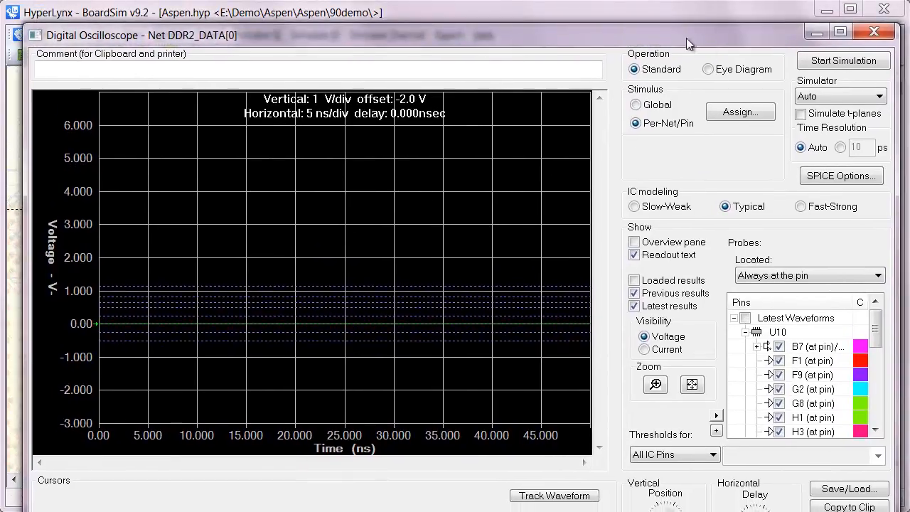
left_click(823, 64)
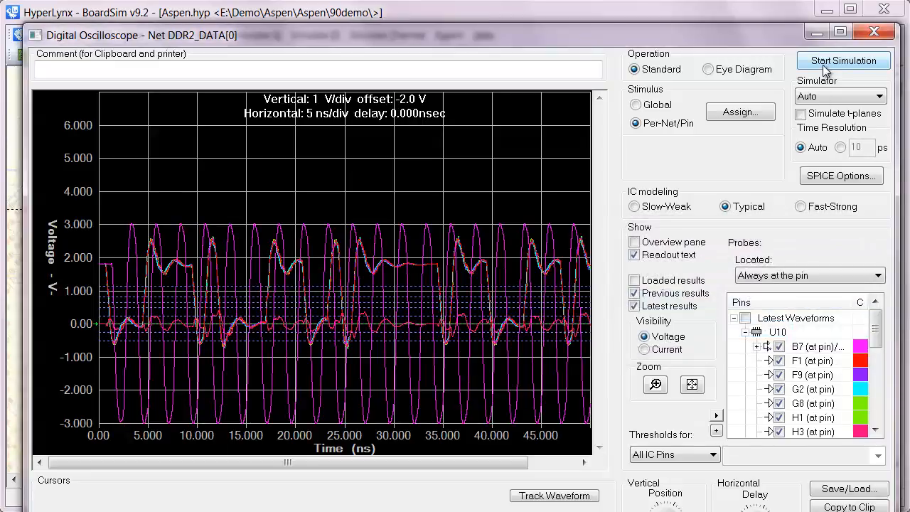
- Zoom in on the waveforms between about 20 and 30 ns, measure the crosstalk peak at U10.H3, and close the oscilloscope
left_click(655, 385)
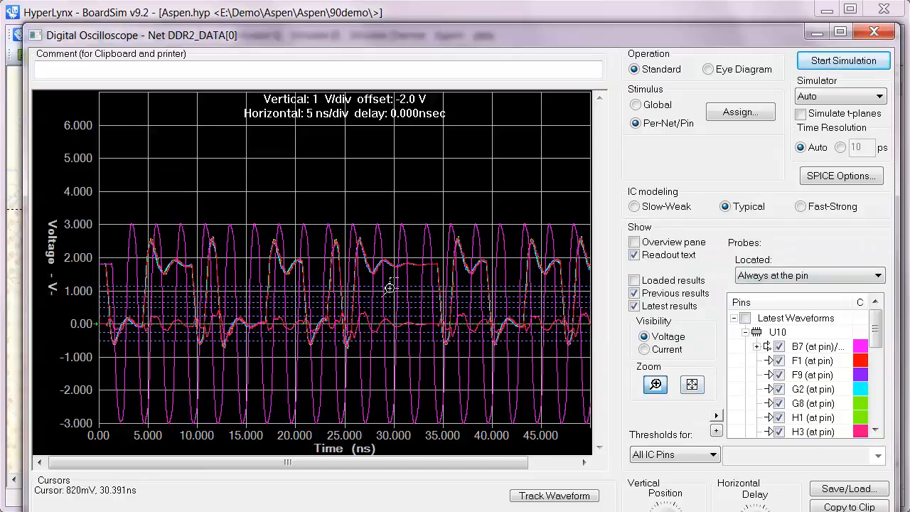
left_click_drag(298, 222, 436, 374)
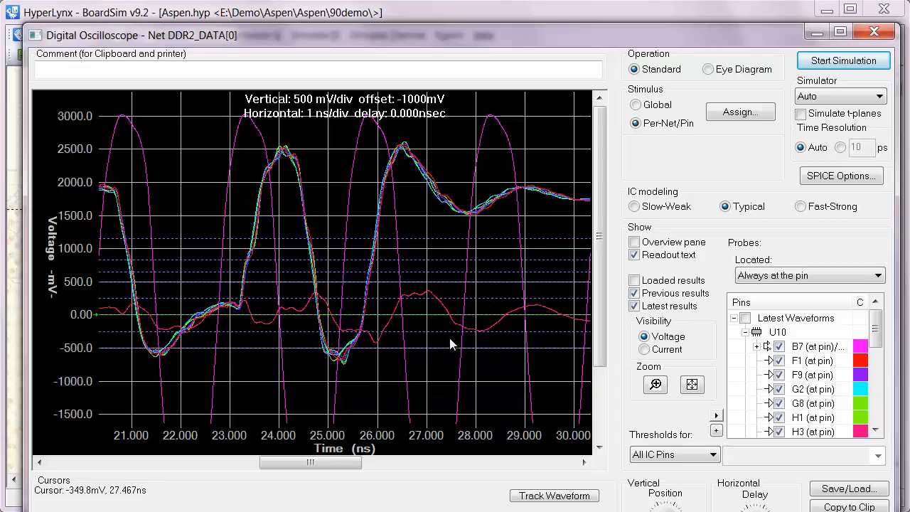
left_click(428, 296)
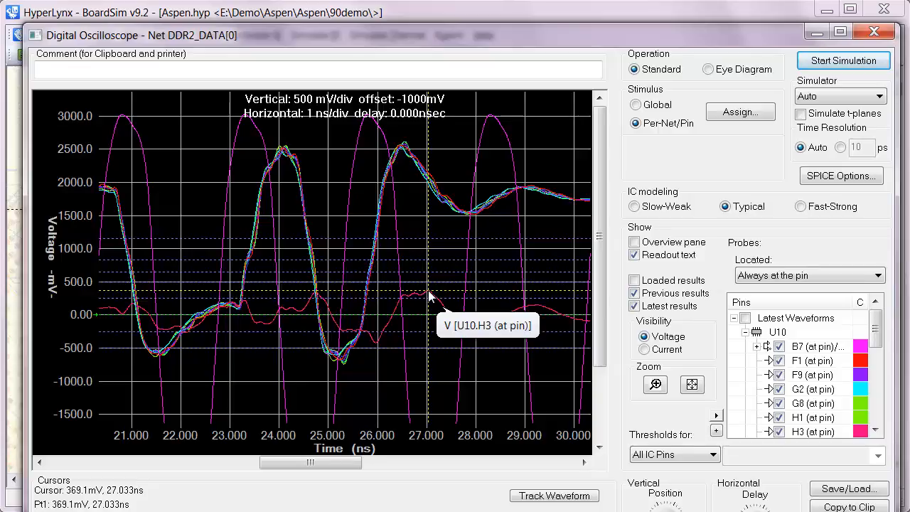
left_click(874, 33)
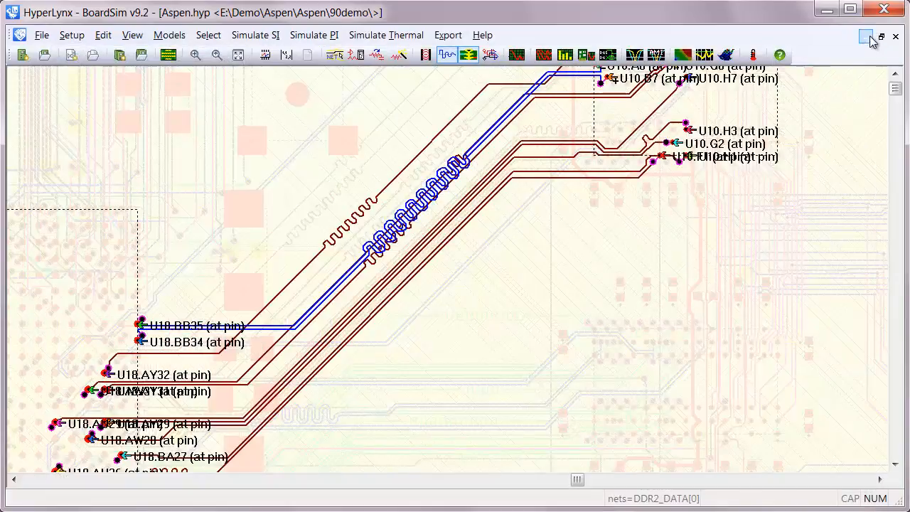
- Export the selected nets with coupled segments to the free-form schematic DDR2_DATA_0_.ffs, open it in LineSim, and maximize the schematic
left_click(447, 35)
mouse_move(478, 54)
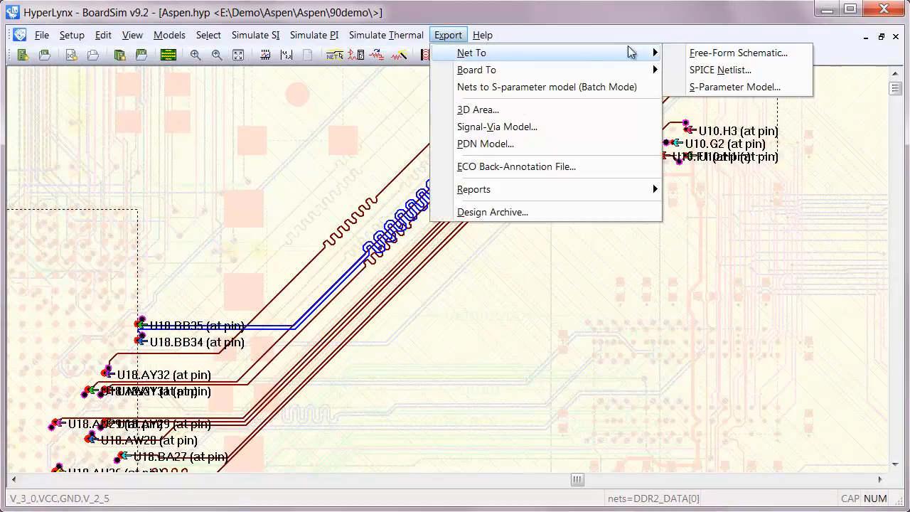
left_click(737, 56)
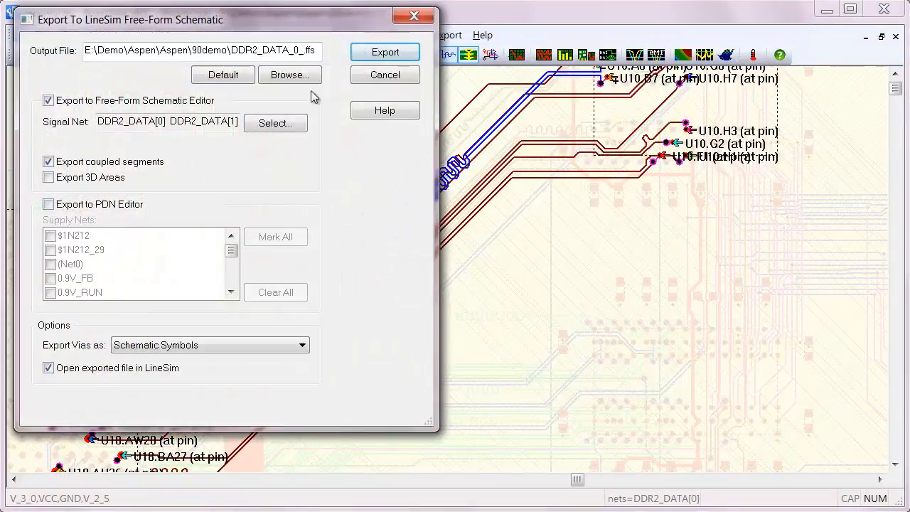
left_click(381, 58)
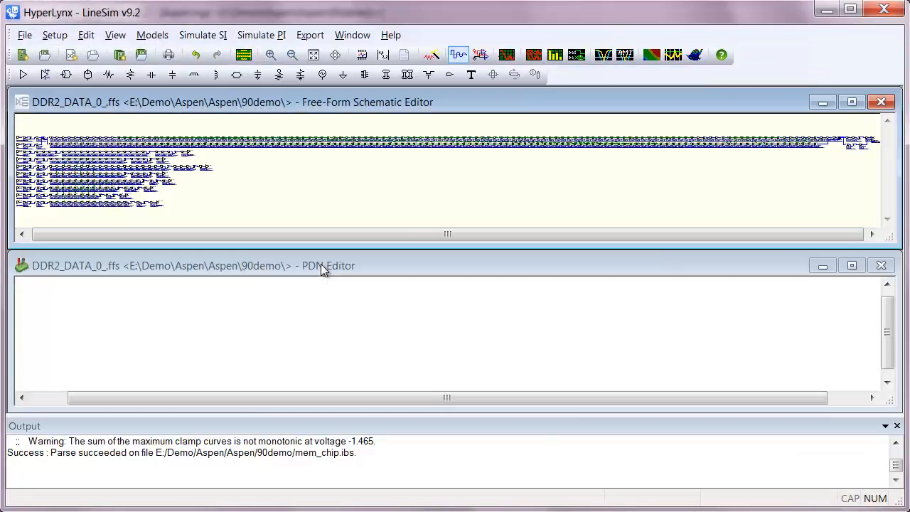
left_click(852, 102)
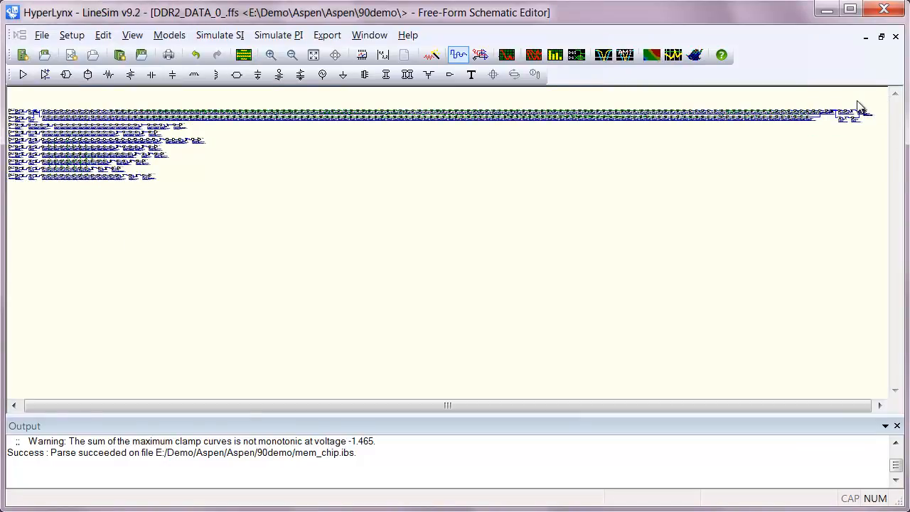
- Examine the exported schematic's drivers, vias and coupled transmission lines along the DDR2_DATA[2] to DDR2_DATA[4] nets
left_click(270, 55)
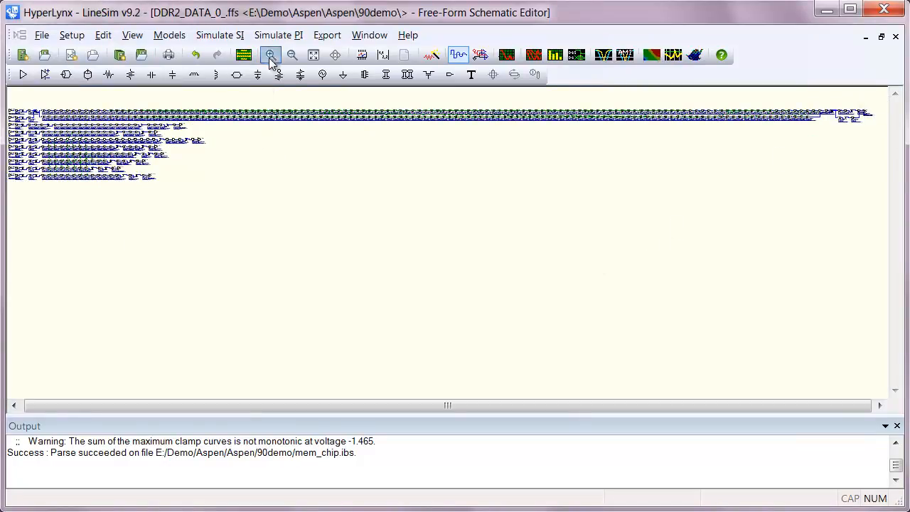
left_click_drag(13, 127, 187, 195)
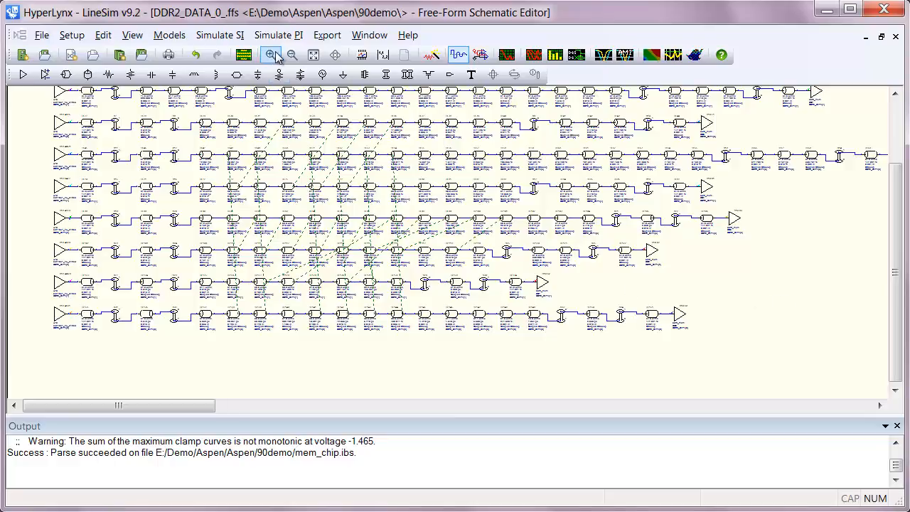
scroll(252, 212, "up", 2)
scroll(252, 212, "up", 1)
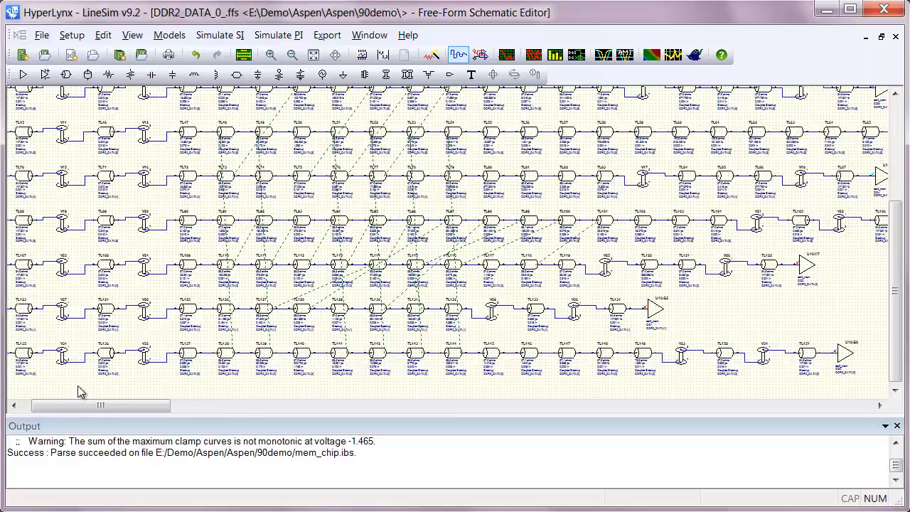
left_click_drag(124, 406, 38, 407)
scroll(95, 199, "up", 2)
scroll(95, 203, "up", 4)
scroll(223, 215, "up", 1)
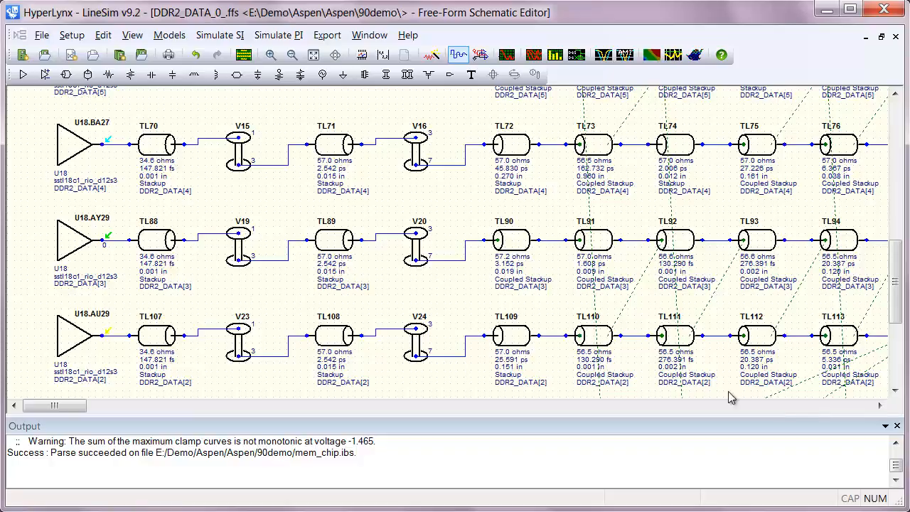
left_click(879, 405)
left_click_drag(879, 405, 879, 405)
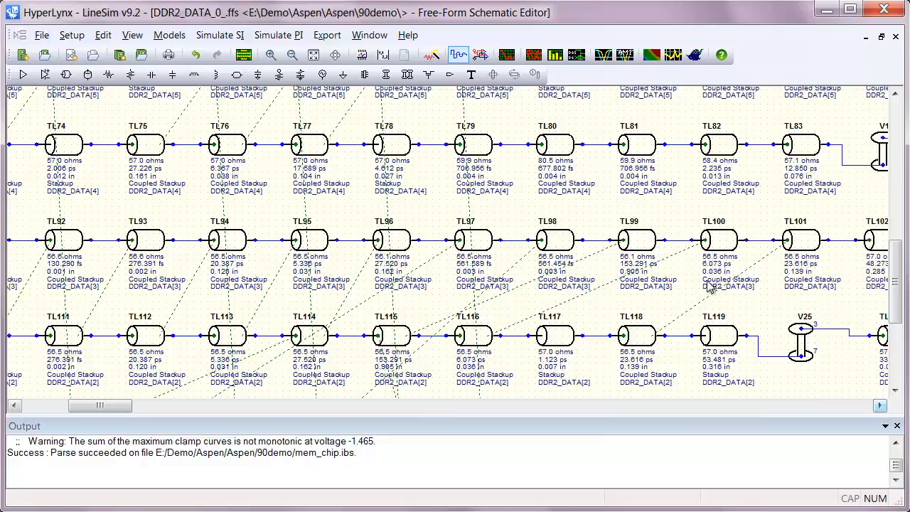
- Inspect the coupling-region cross-section of transmission line TL99 with auto zoom on, and leave without saving changes
double_click(637, 240)
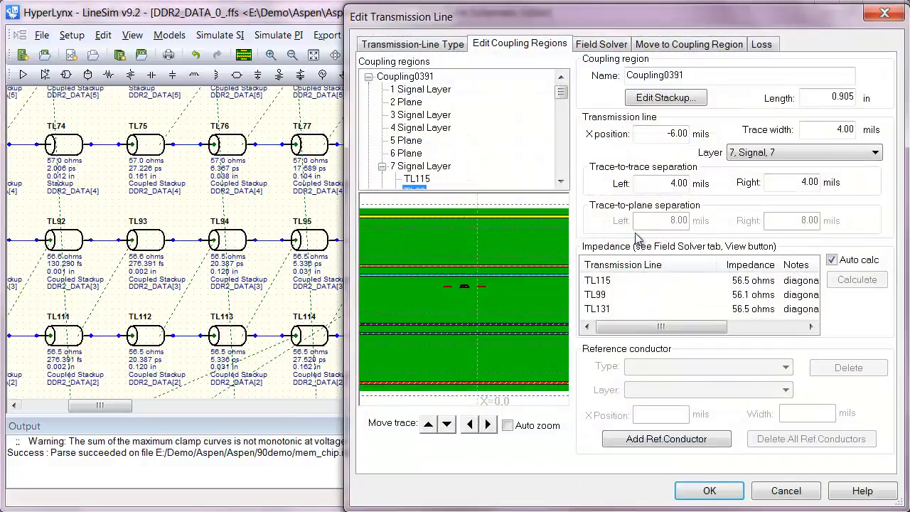
left_click(509, 426)
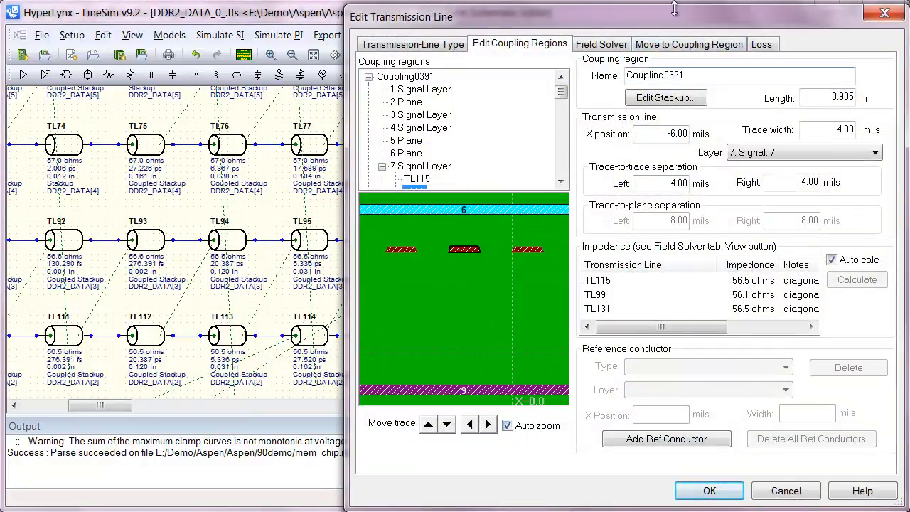
left_click_drag(683, 27, 410, 27)
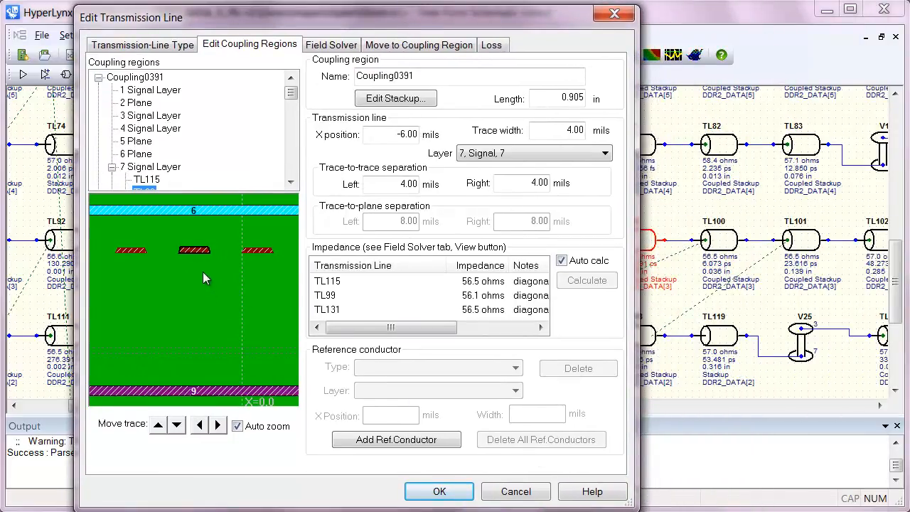
left_click(515, 491)
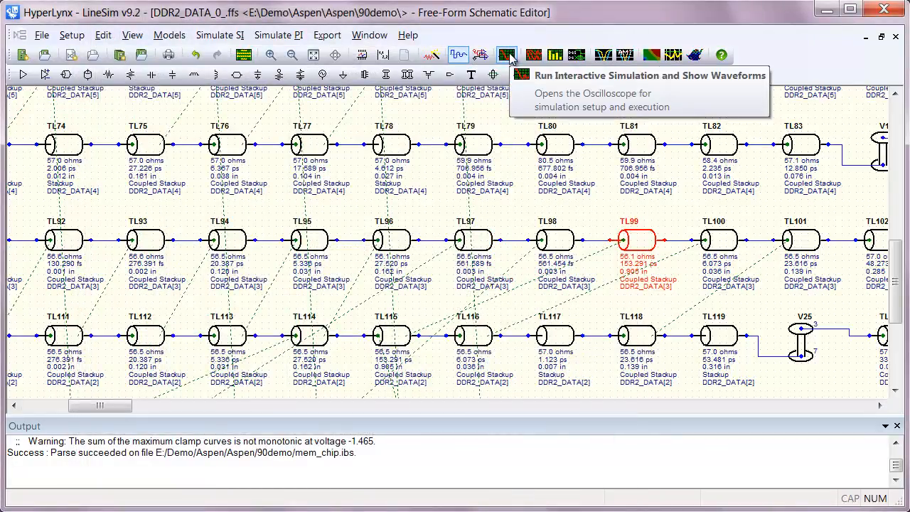
- Run a baseline interactive simulation of the exported schematic with per-net/pin stimulus and close the oscilloscope
left_click(509, 57)
left_click_drag(507, 1, 490, 22)
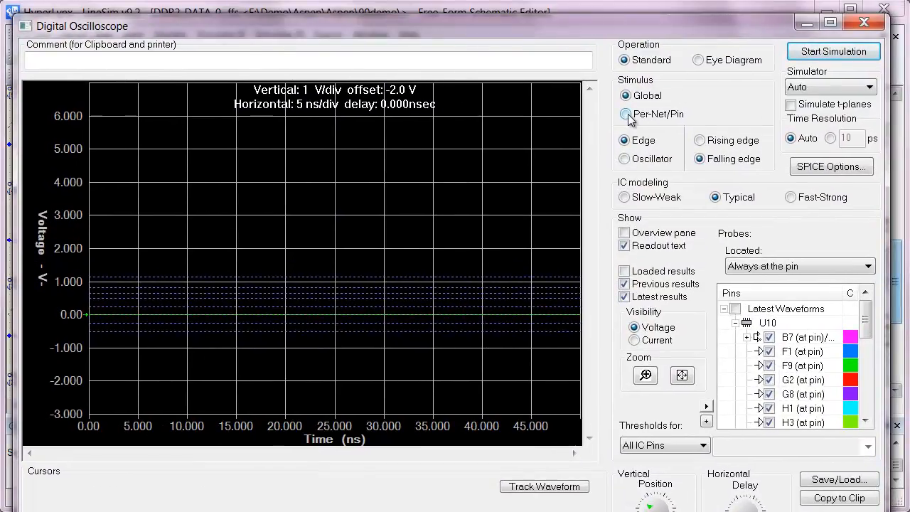
left_click(625, 114)
left_click(834, 53)
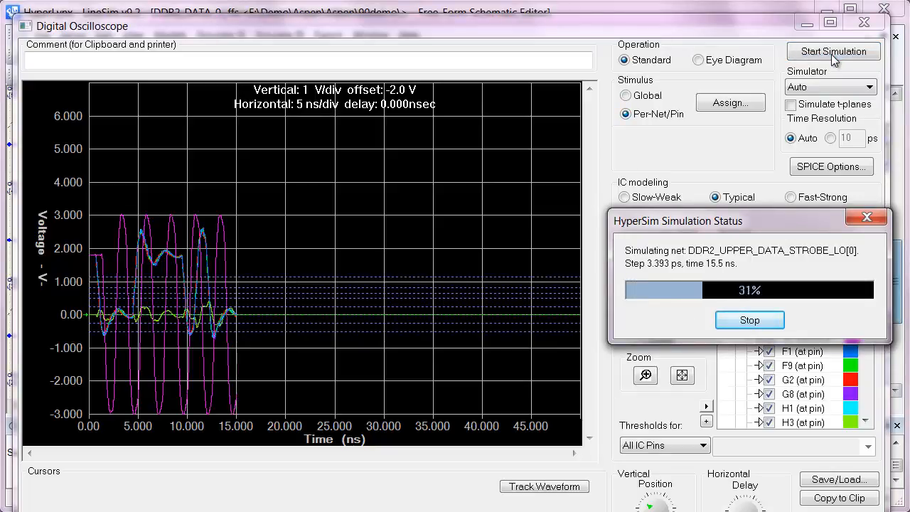
left_click(864, 24)
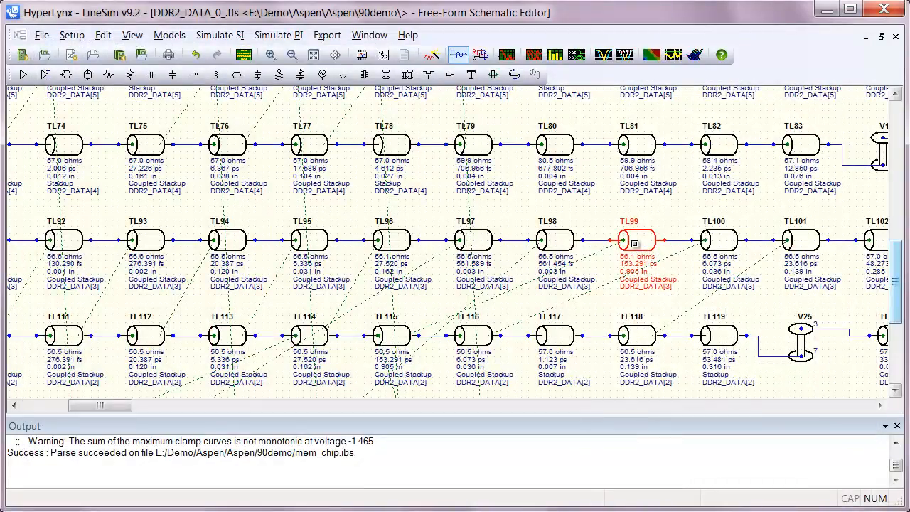
- Set the left and right trace-to-trace separations of transmission line TL99 to 16 mils
double_click(635, 243)
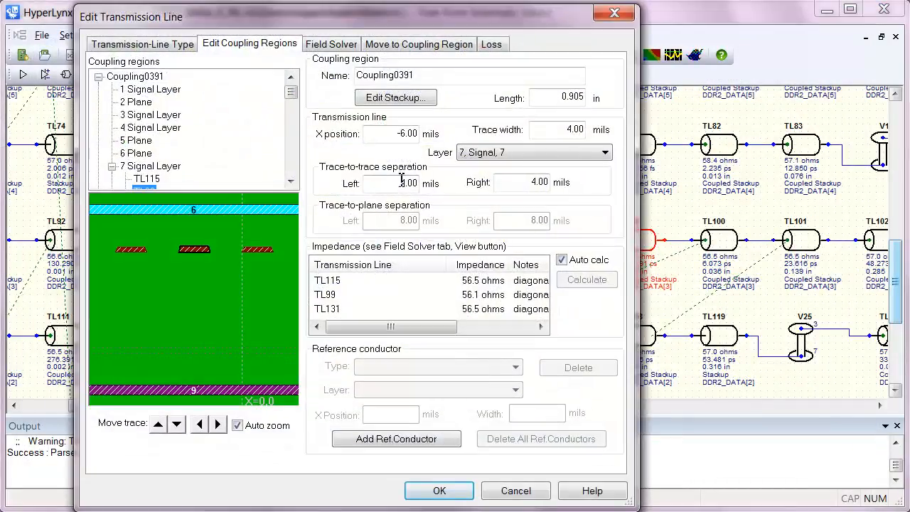
left_click_drag(409, 184, 401, 184)
left_click(539, 183)
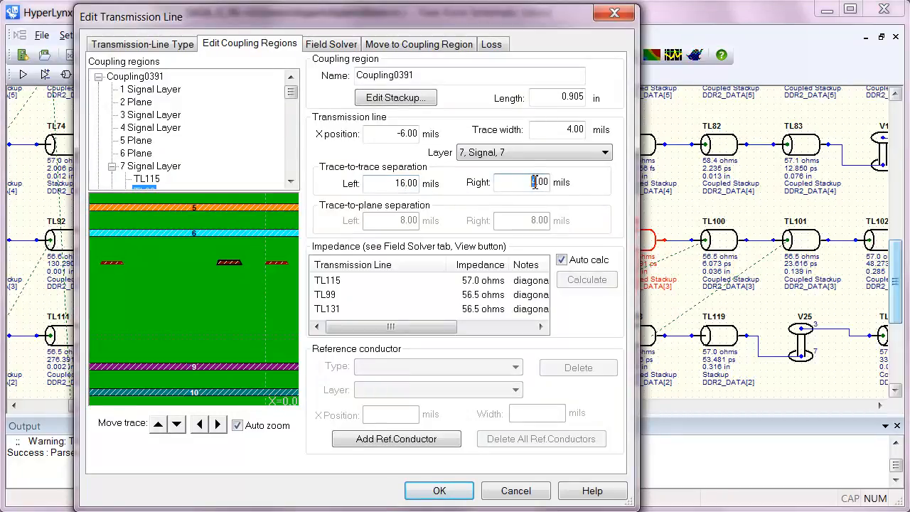
key("Tab")
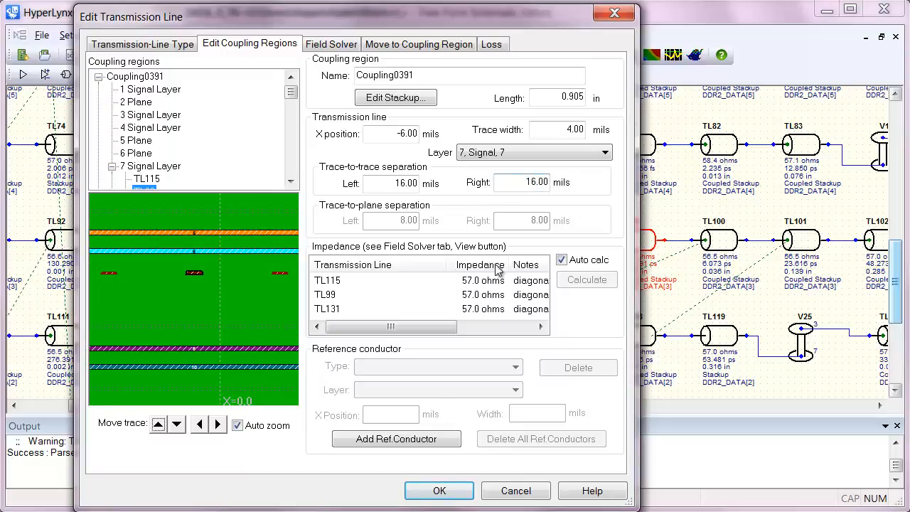
left_click(453, 492)
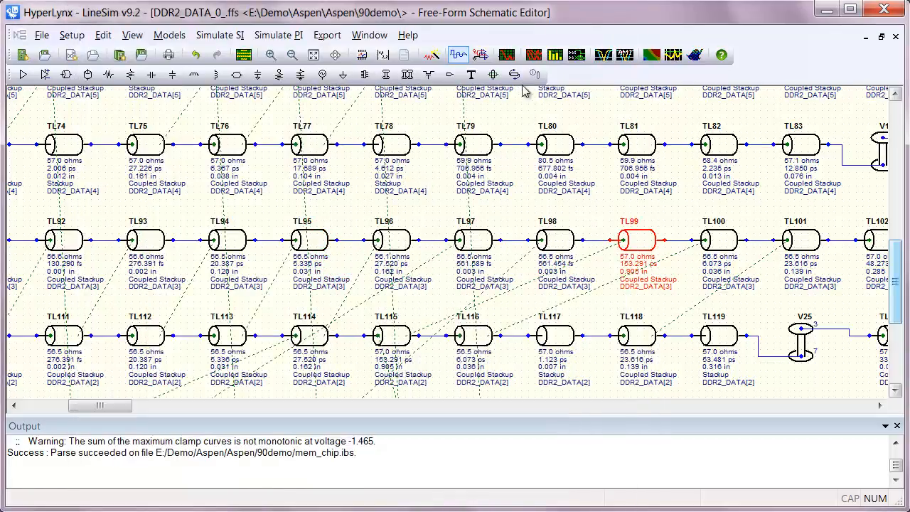
- Rerun the simulation over the previous results, zoom in around 27 ns, and mark the earlier run's crosstalk peak at U10.H3
left_click(507, 58)
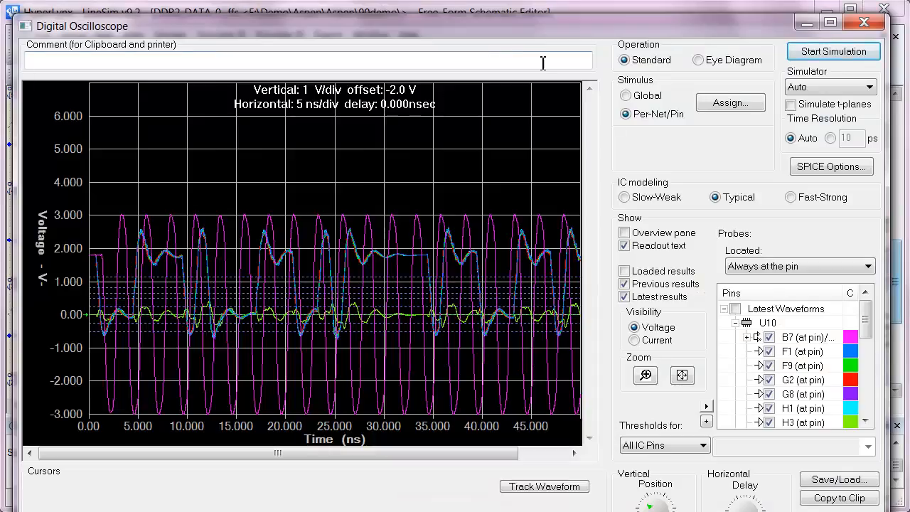
left_click(807, 57)
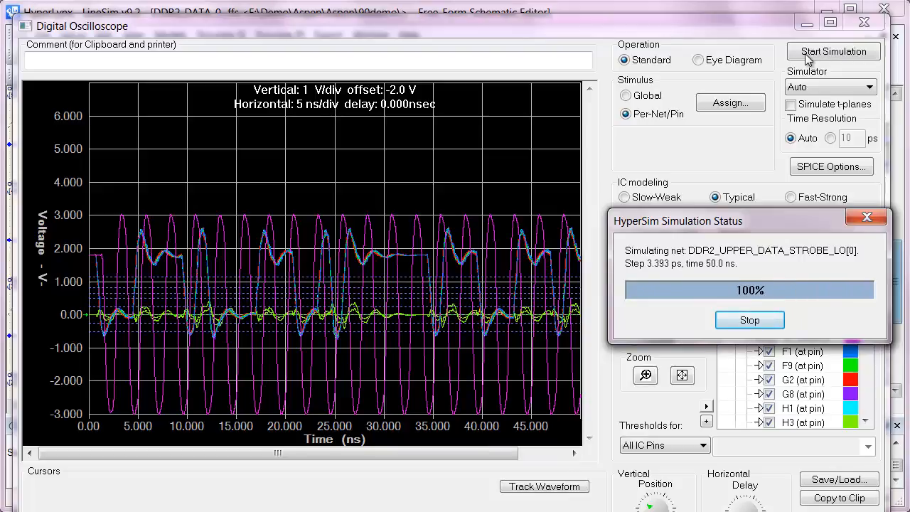
left_click(645, 374)
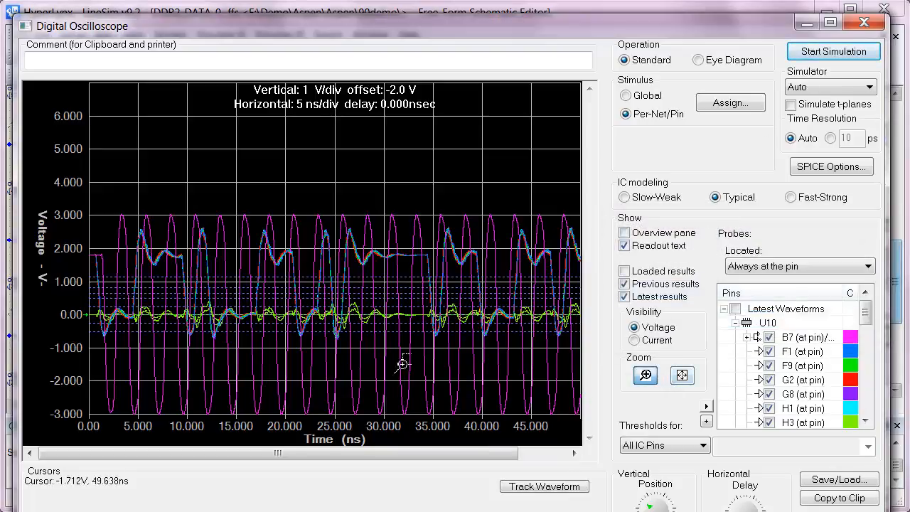
left_click_drag(378, 328, 380, 331)
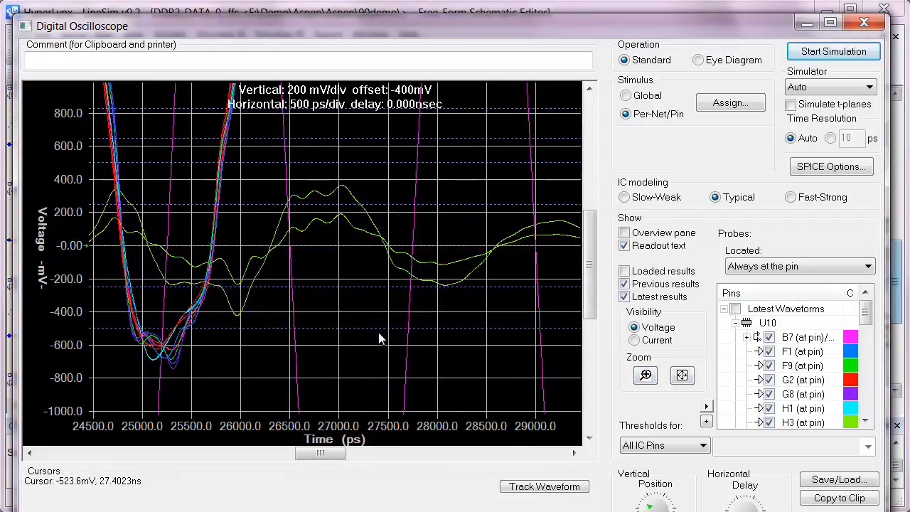
left_click(341, 187)
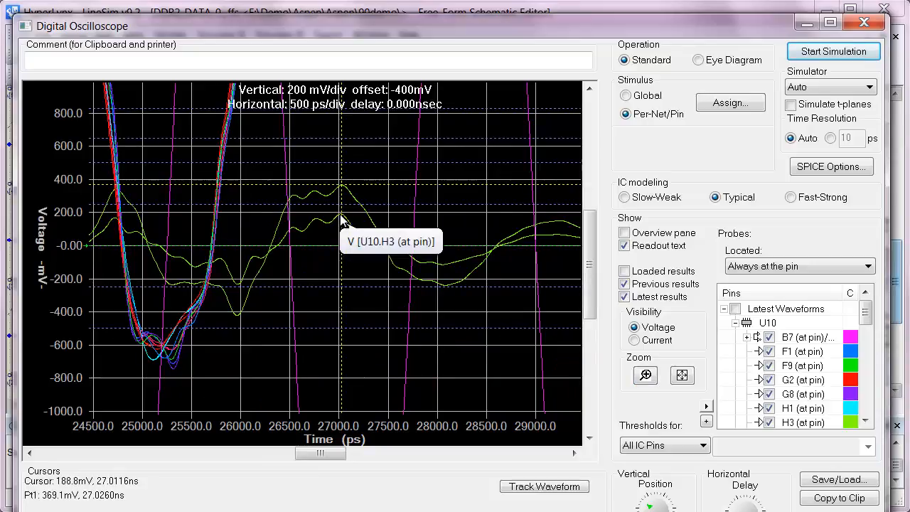
- Mark the latest run's crosstalk peak at U10.H3 near 27 ns, then close the oscilloscope and LineSim to return to BoardSim
left_click(341, 219)
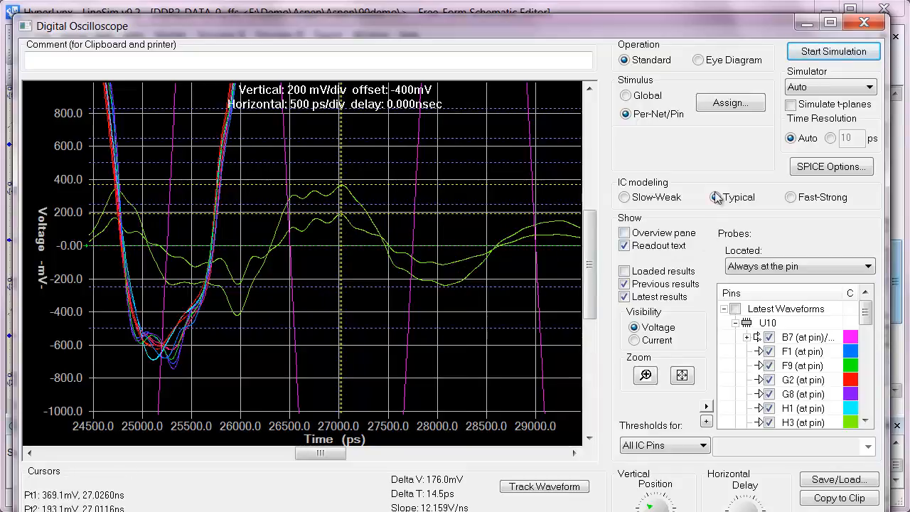
left_click(864, 24)
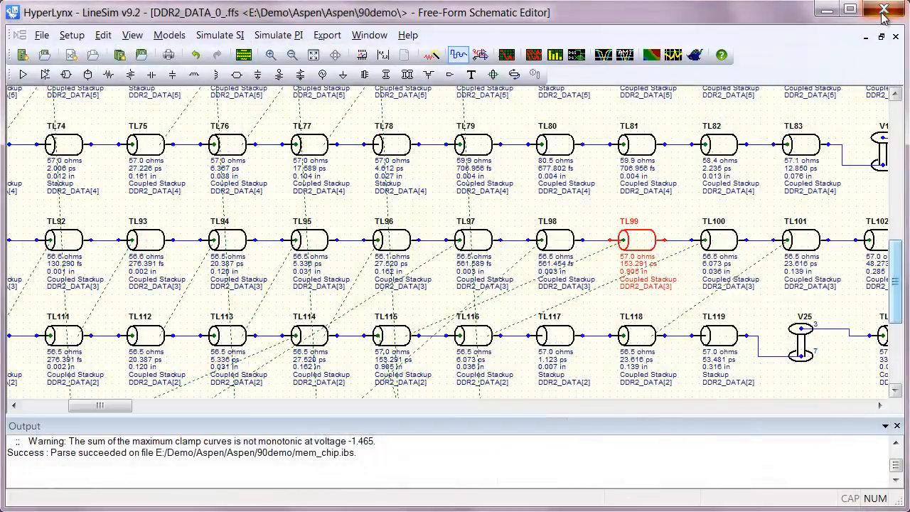
left_click(883, 9)
left_click(466, 302)
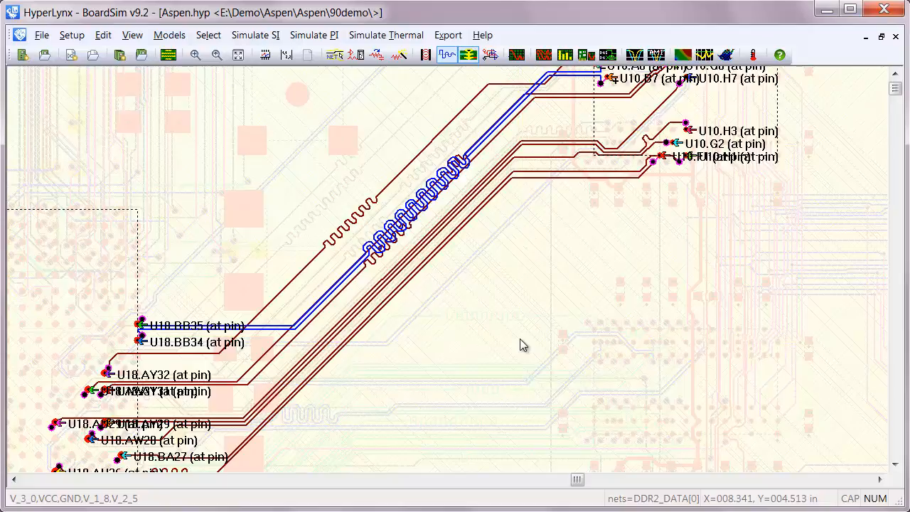
- Export the nets to an S-parameter model with automatic port mapping and save it as DDR2_DATA_0_.s20p
left_click(448, 35)
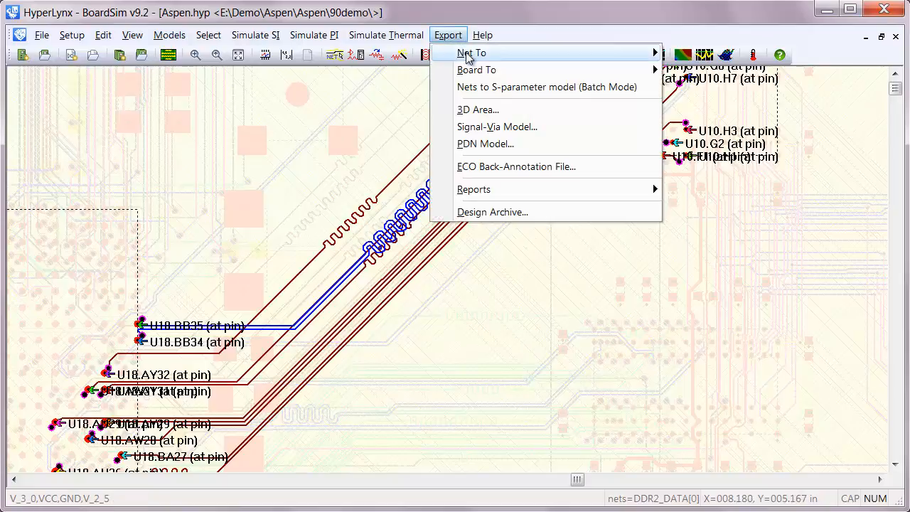
mouse_move(467, 58)
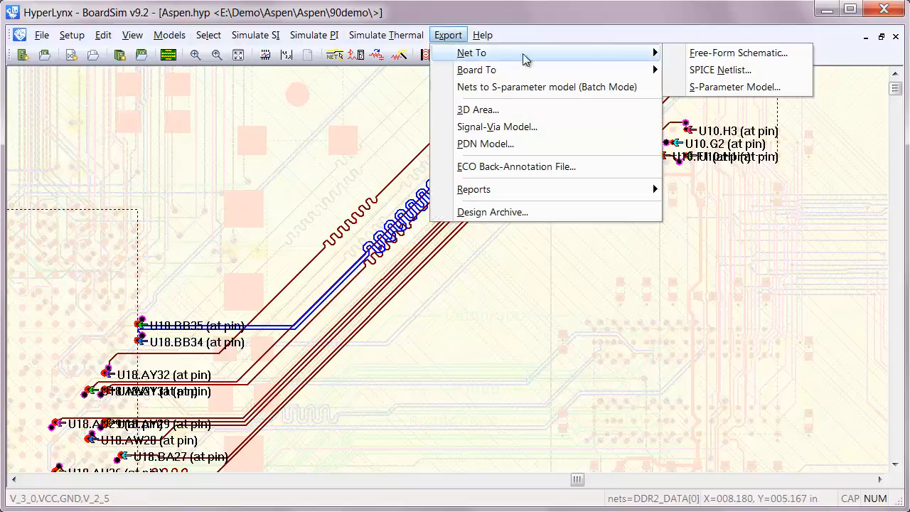
left_click(719, 88)
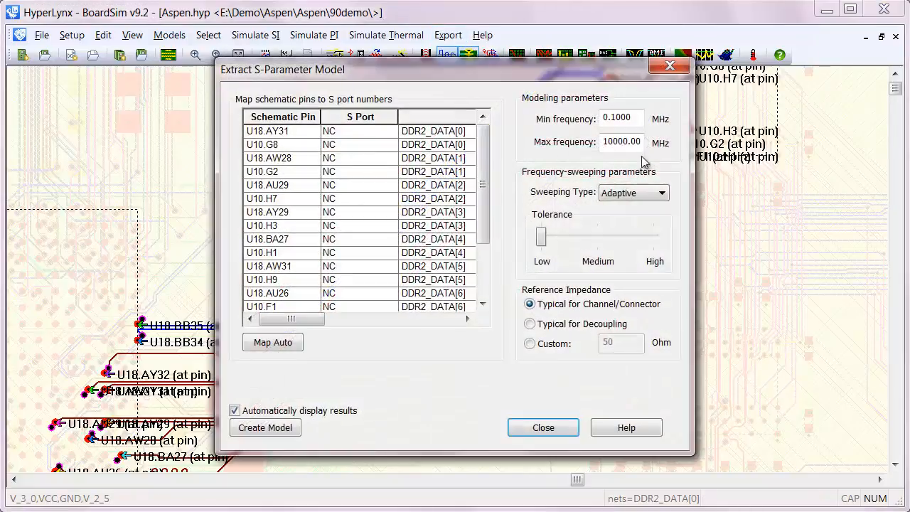
left_click(282, 344)
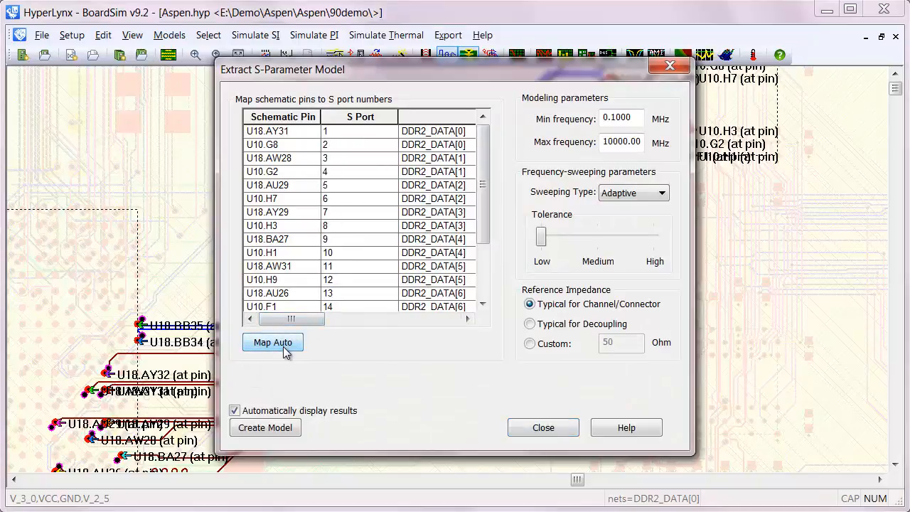
left_click(267, 430)
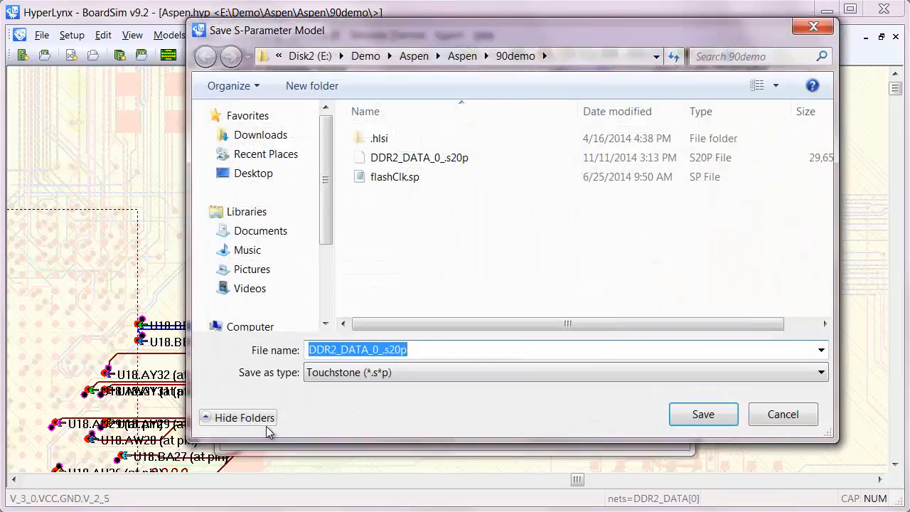
left_click(703, 415)
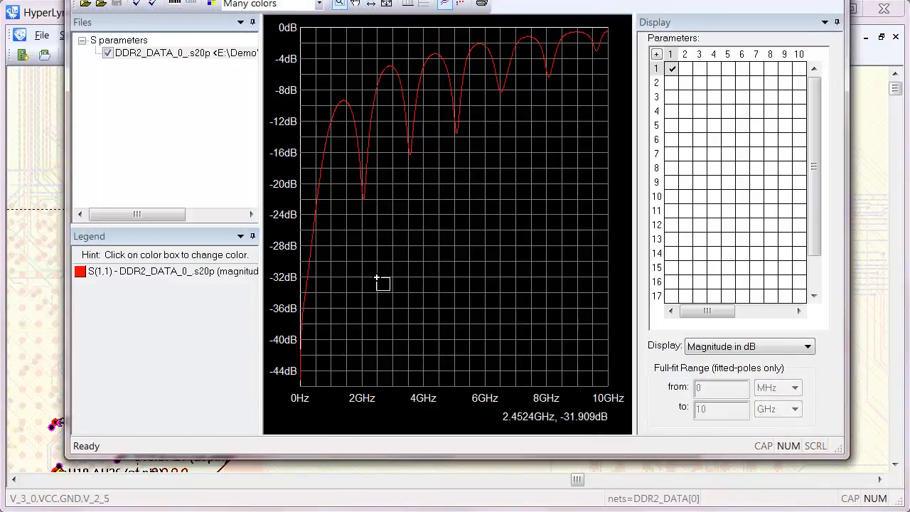
- Replace the S(1,1) curve in the Touchstone viewer with S(7,7) and S(7,8)
left_click_drag(522, 0, 495, 45)
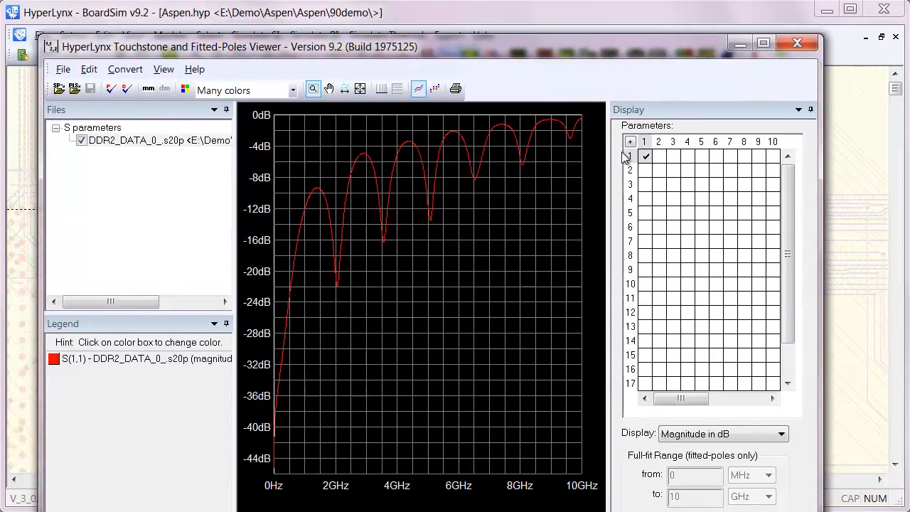
left_click(647, 157)
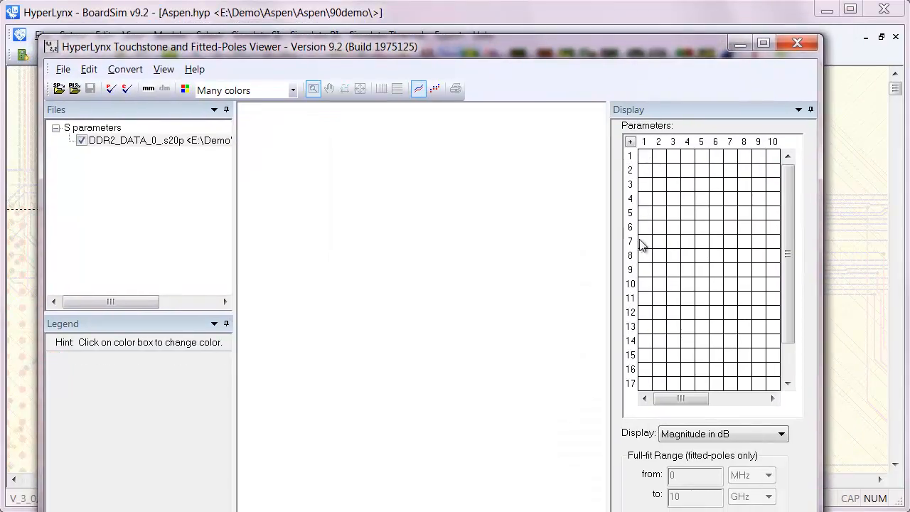
left_click(731, 243)
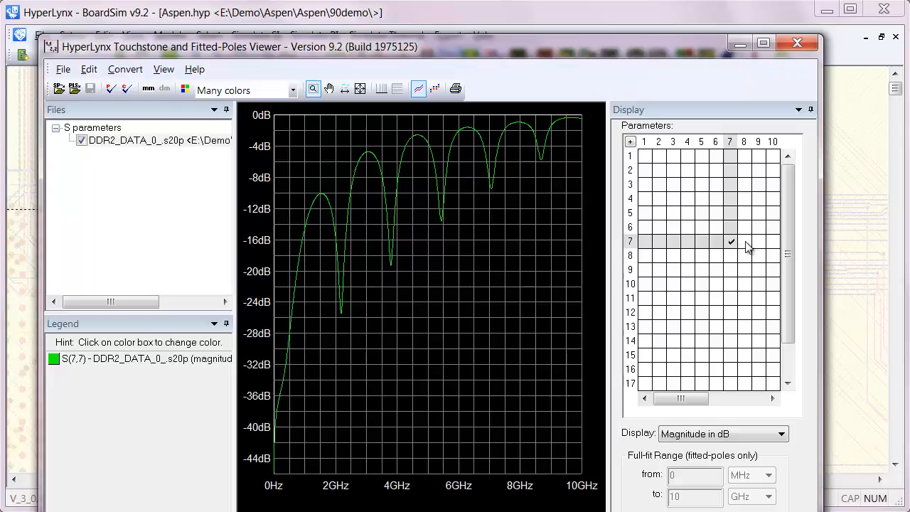
left_click(744, 242)
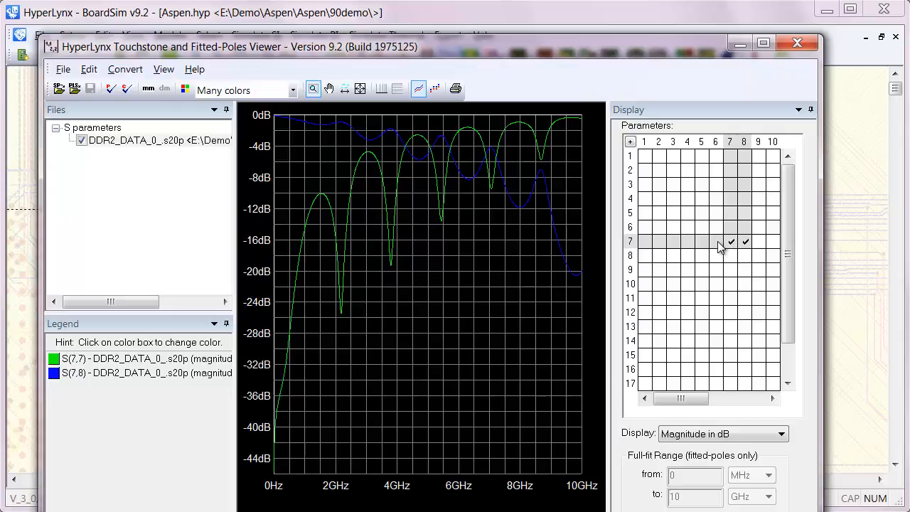
- Add the crosstalk curves S(7,6), S(7,5), S(7,4) and S(7,3) to the S-parameter plot
left_click(717, 244)
left_click(702, 244)
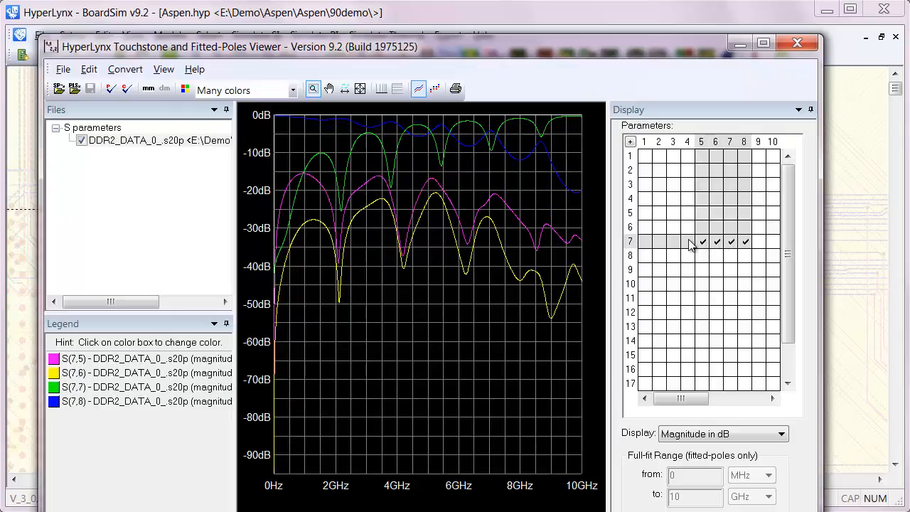
left_click(688, 243)
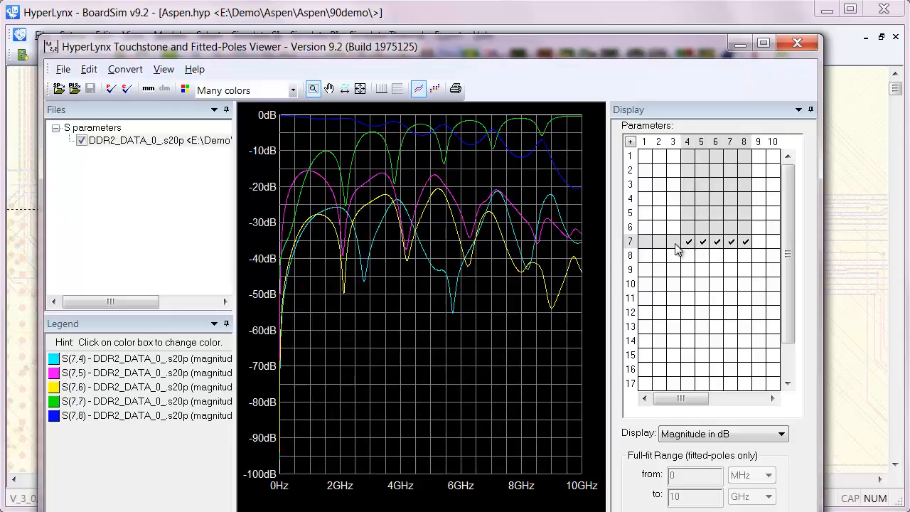
left_click(675, 244)
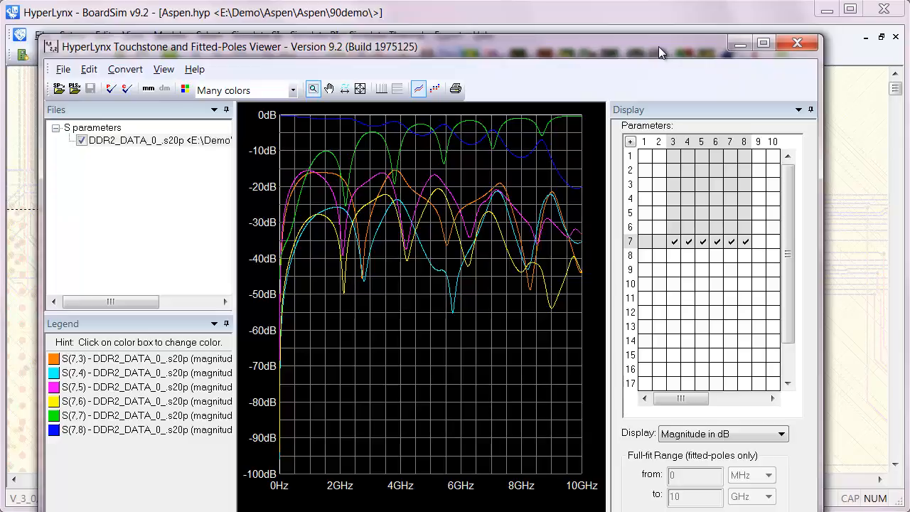
- Close the Touchstone viewer and the S-parameter extraction dialog to return to the board view
left_click_drag(658, 46, 703, 148)
left_click_drag(707, 192, 692, 41)
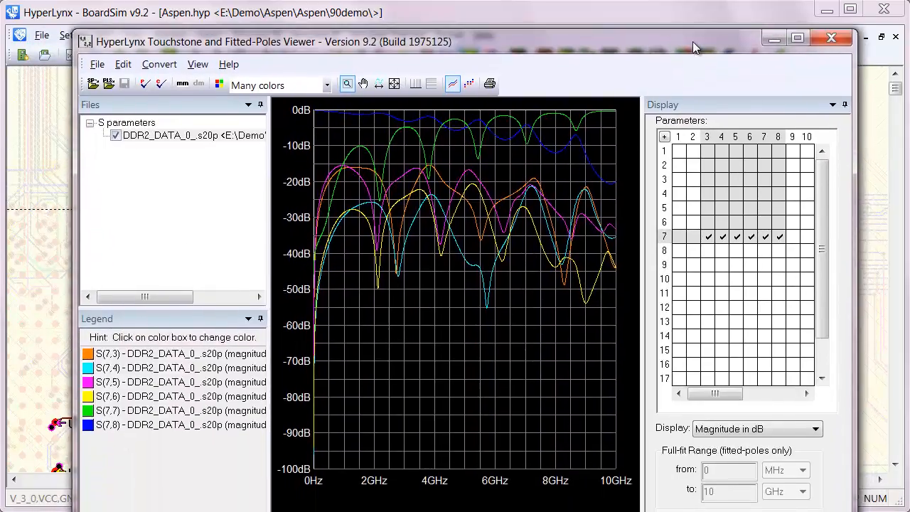
left_click(831, 38)
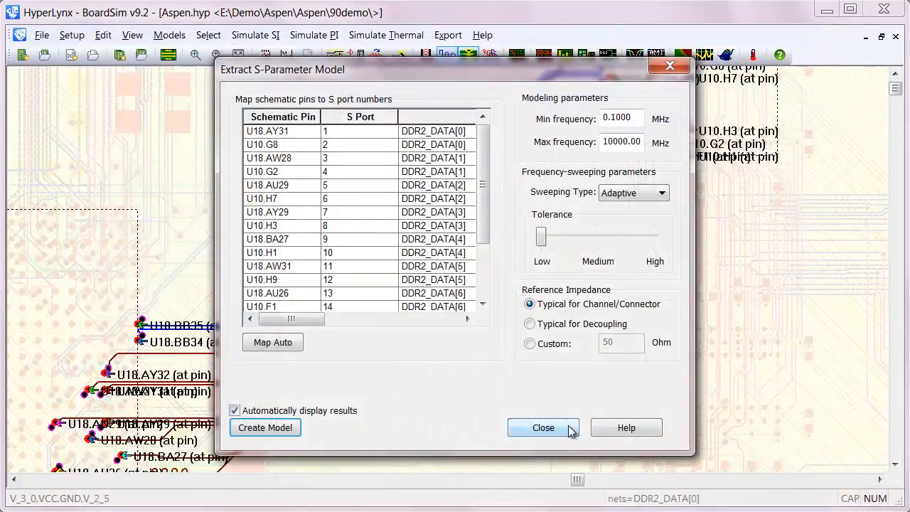
left_click(542, 427)
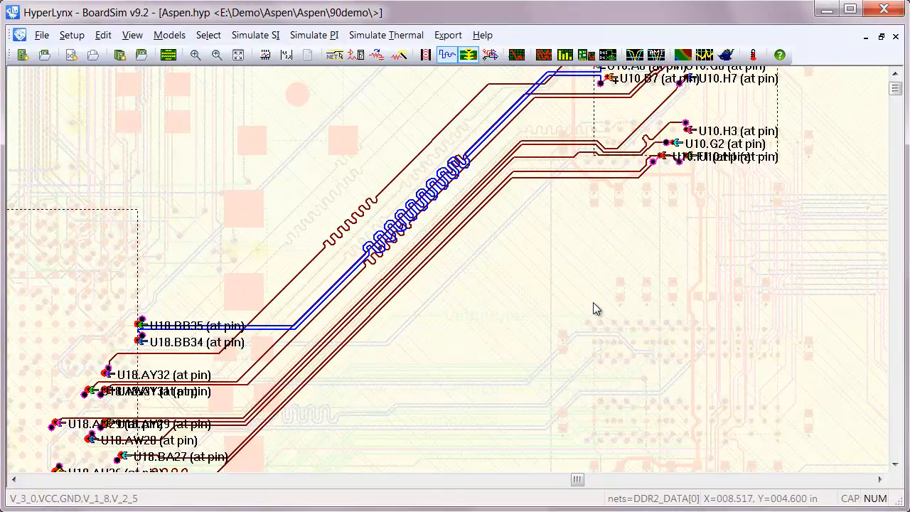